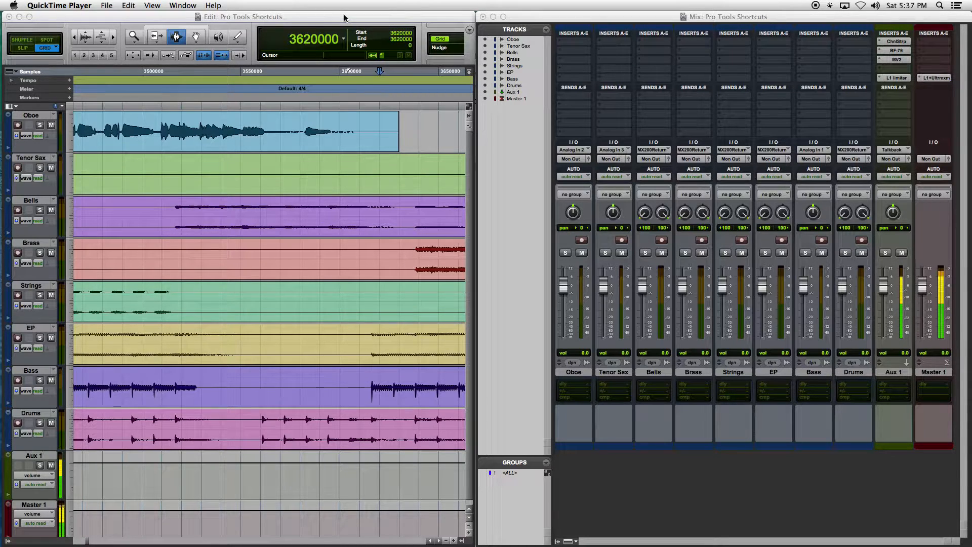
# Switch back and forth between the Edit and Mix windows, finishing with the Edit window active
pyautogui.press('super+equal')
pyautogui.press('super+equal')
pyautogui.click(345, 16)
pyautogui.press('super+equal')
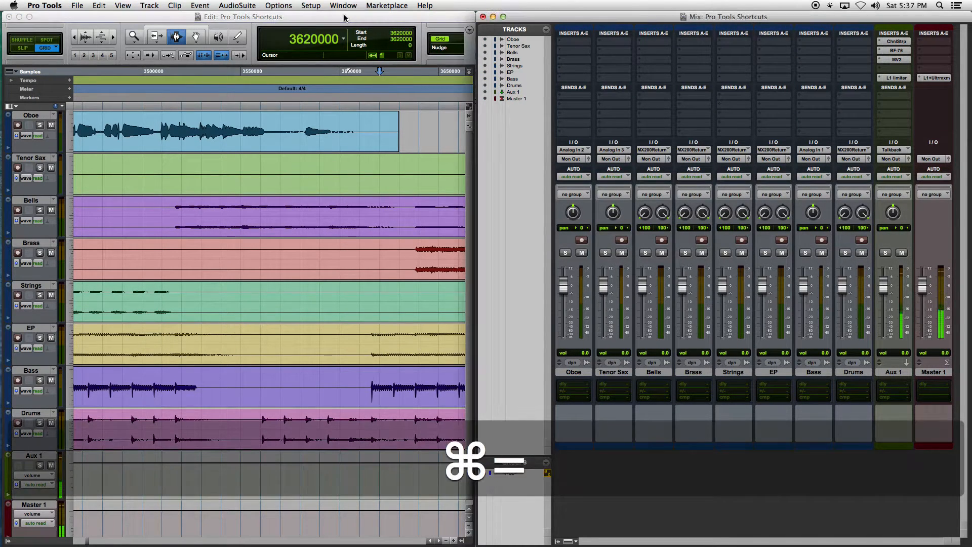
pyautogui.press('super+equal')
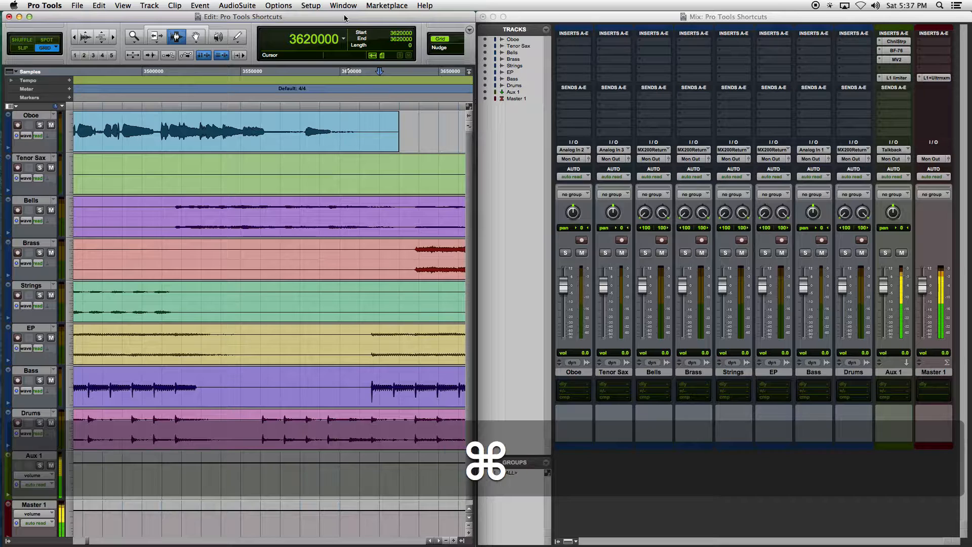
pyautogui.press('super+equal')
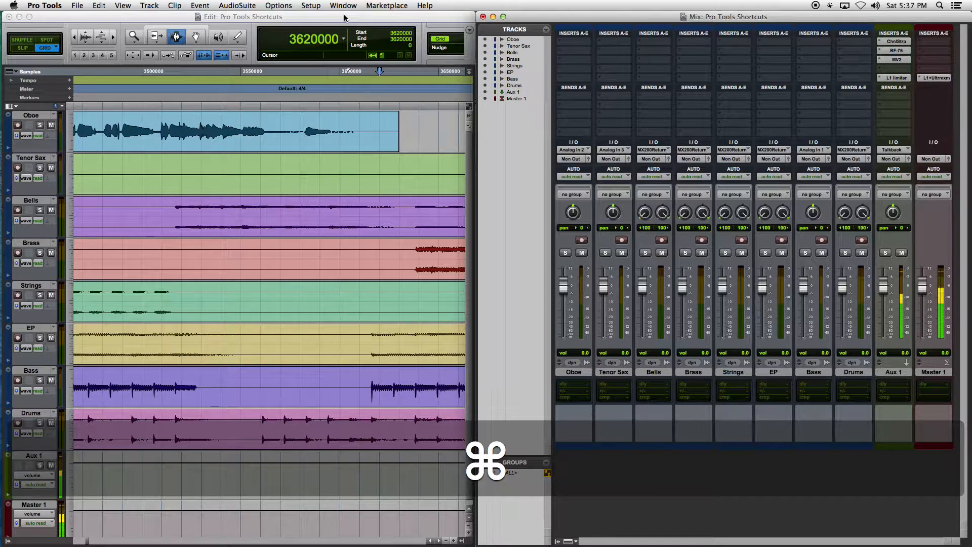
pyautogui.press('super+equal')
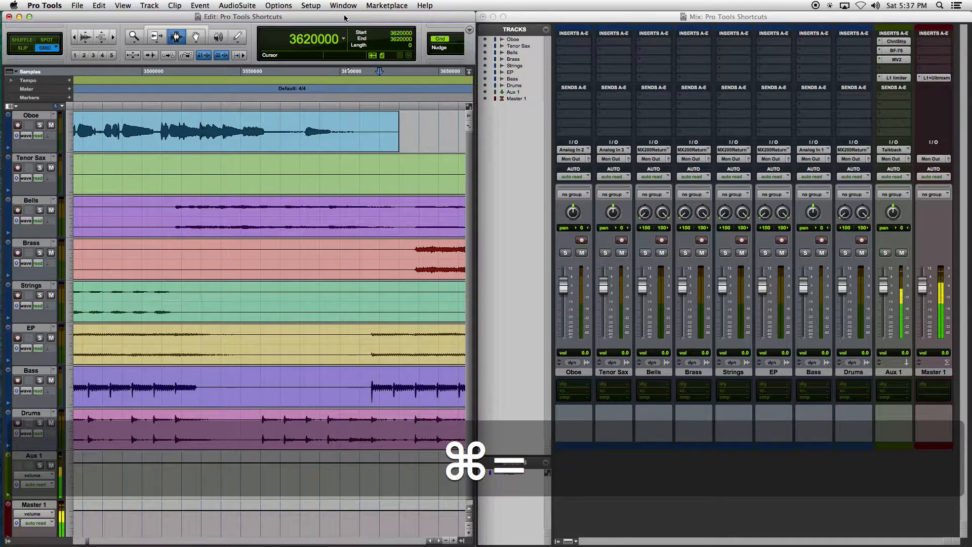
pyautogui.press('super+equal')
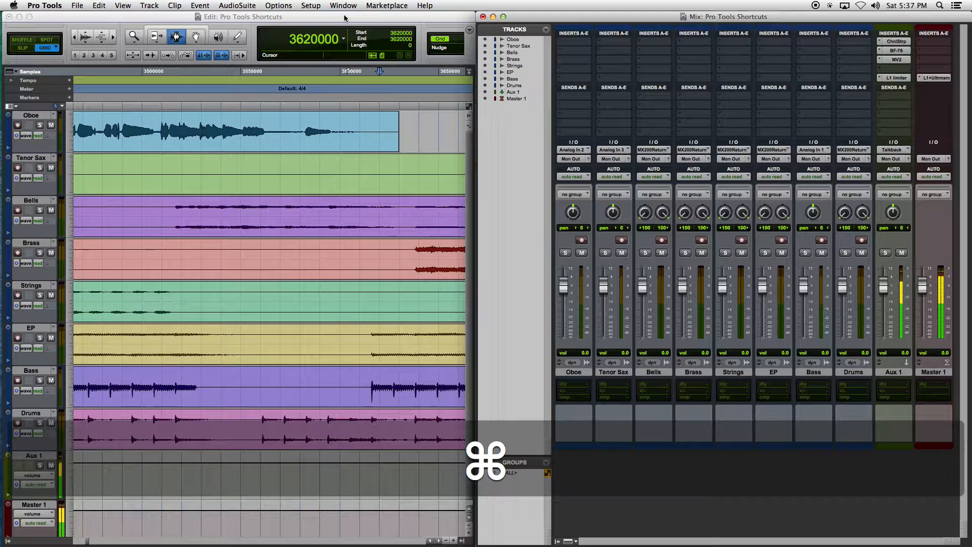
pyautogui.press('super+equal')
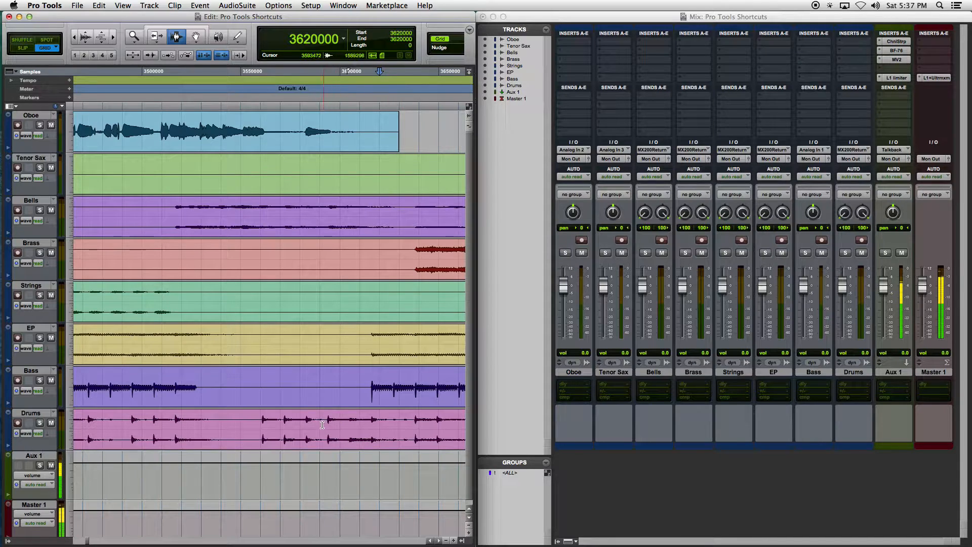
# Select the full song length on the Oboe and Tenor Sax tracks, from sample 5410000 back to 0
pyautogui.hscroll(-10, 378, 406)
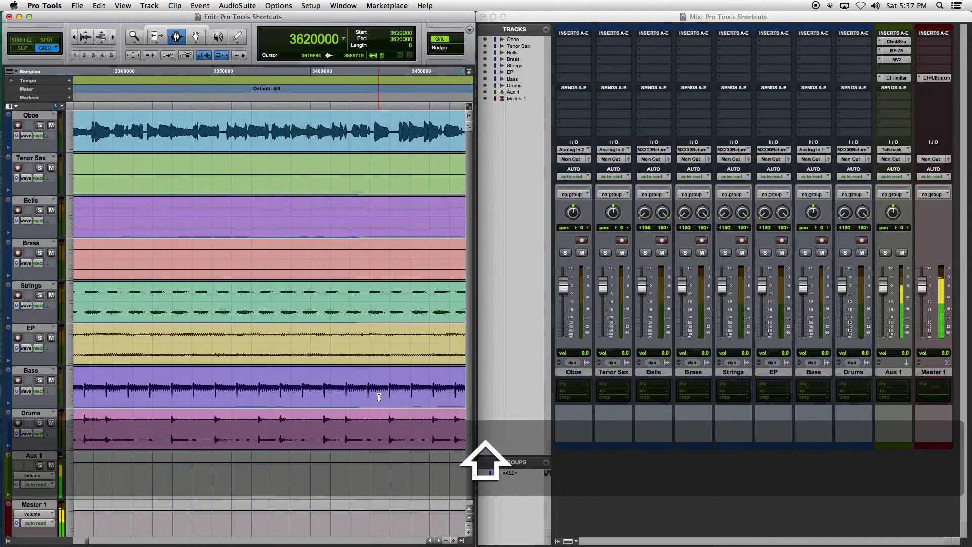
pyautogui.hscroll(-10, 379, 397)
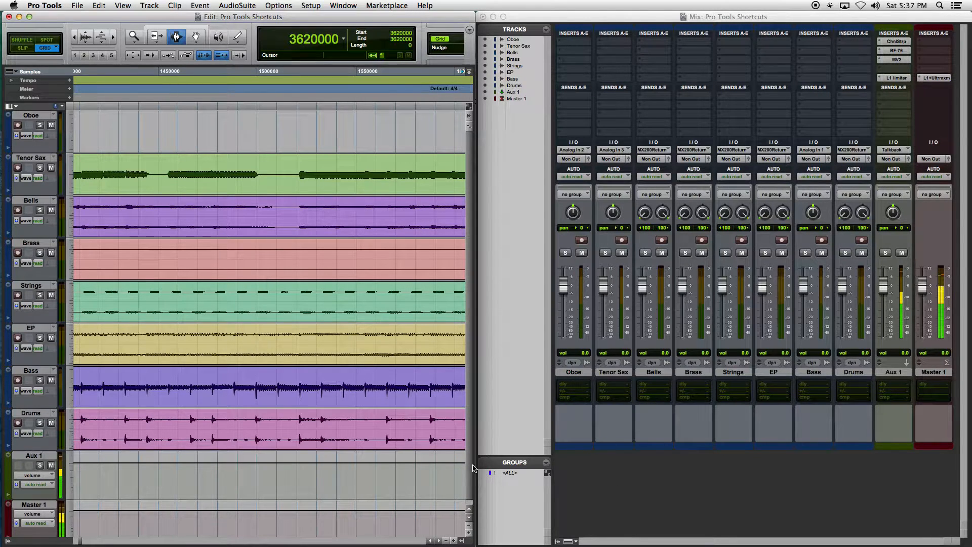
pyautogui.press('super+bracketleft')
pyautogui.press('super+bracketleft')
pyautogui.press('super+bracketleft')
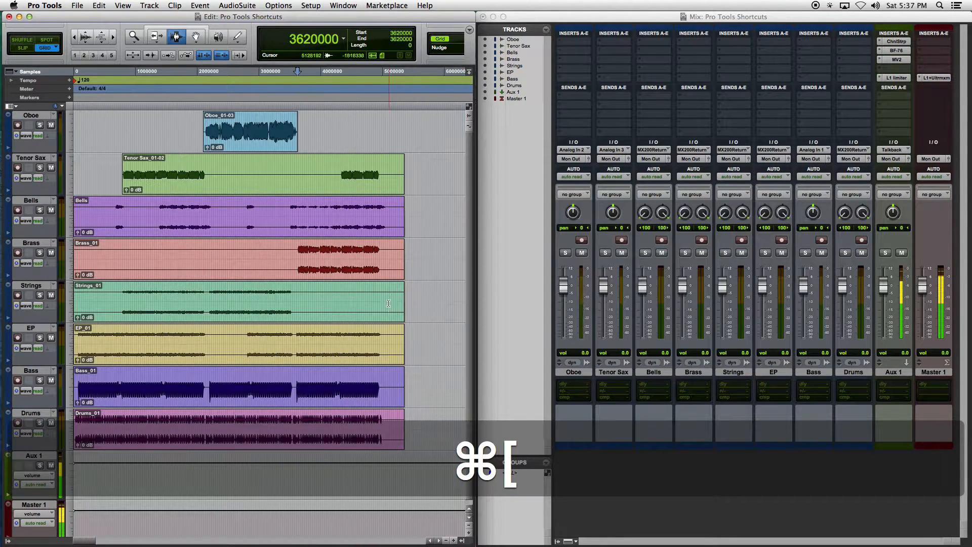
pyautogui.moveTo(412, 160); pyautogui.dragTo(48, 118)
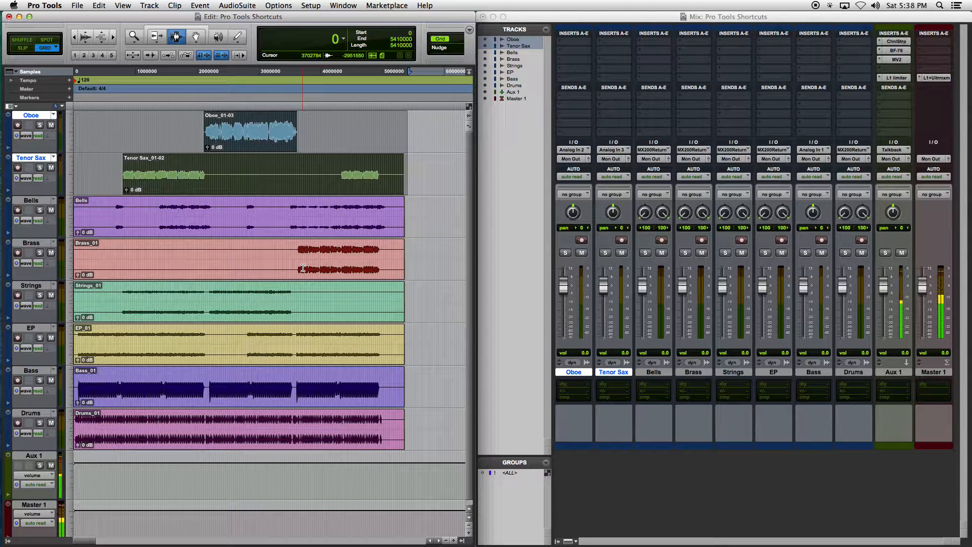
# Examine the bounce source, file type, sample rate and bit depth options for bouncing the session, without starting a bounce
pyautogui.press('alt+super+b')
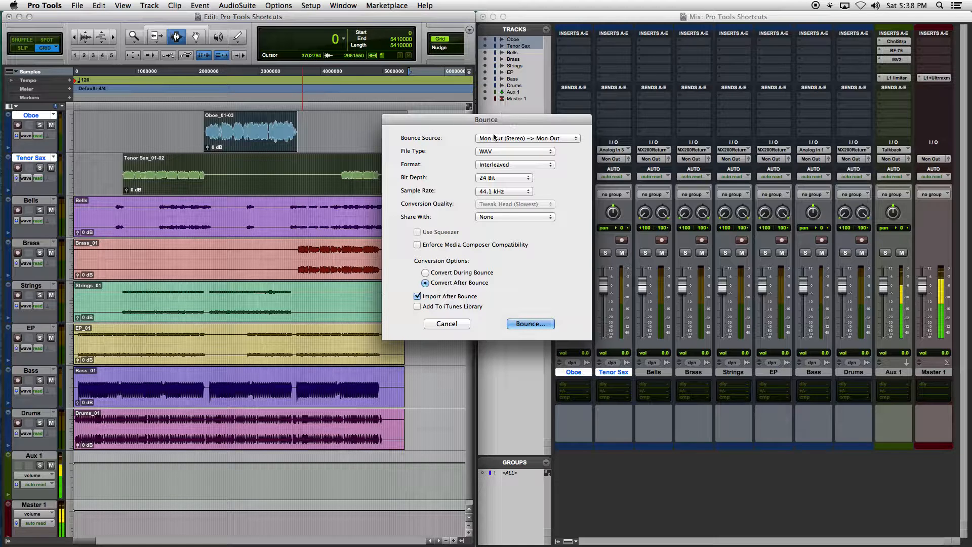
pyautogui.click(539, 138)
pyautogui.moveTo(538, 147)
pyautogui.click(572, 146)
pyautogui.click(528, 153)
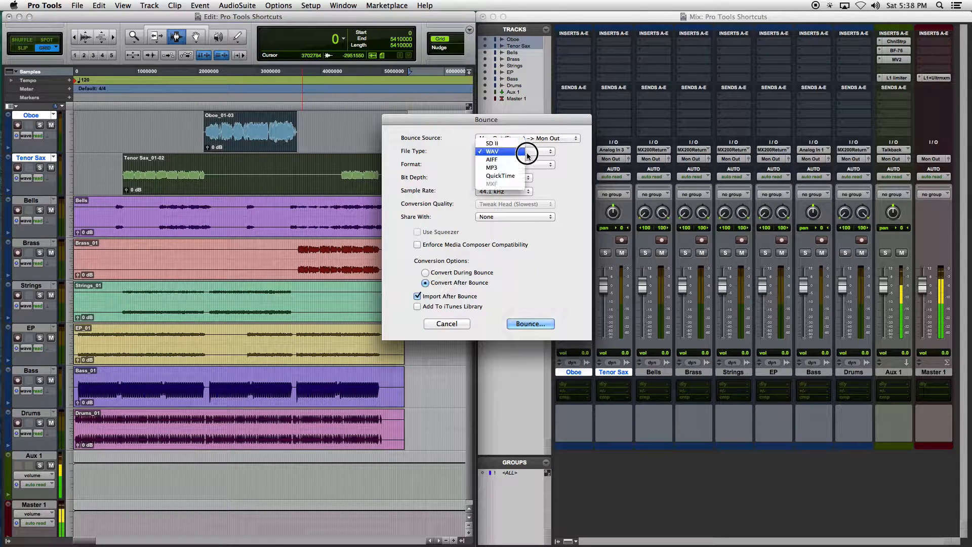
pyautogui.click(488, 152)
pyautogui.click(499, 192)
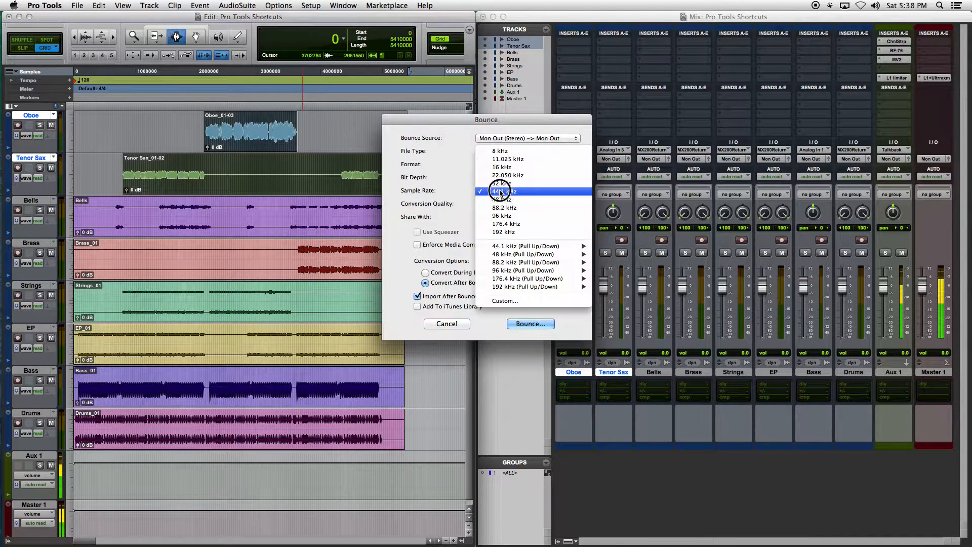
pyautogui.click(464, 193)
pyautogui.click(504, 178)
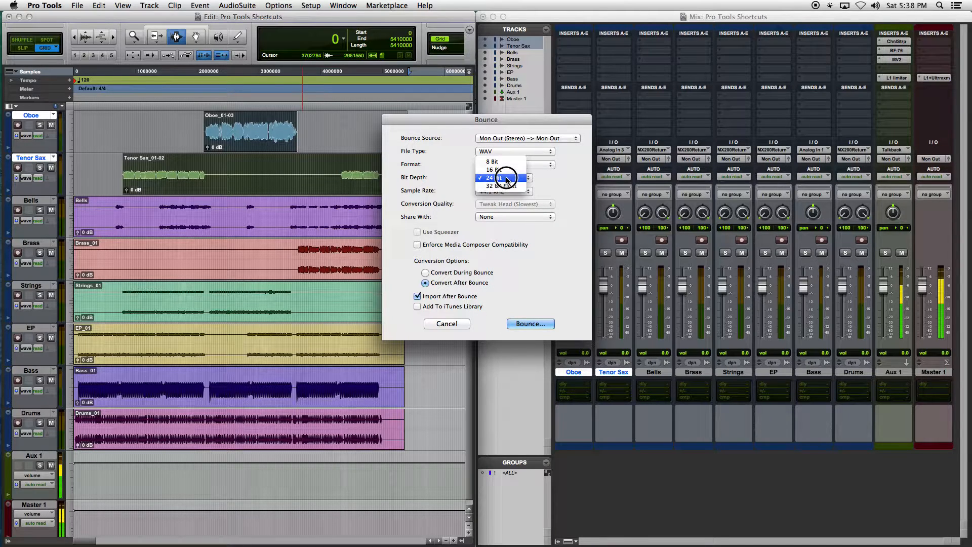
pyautogui.click(449, 180)
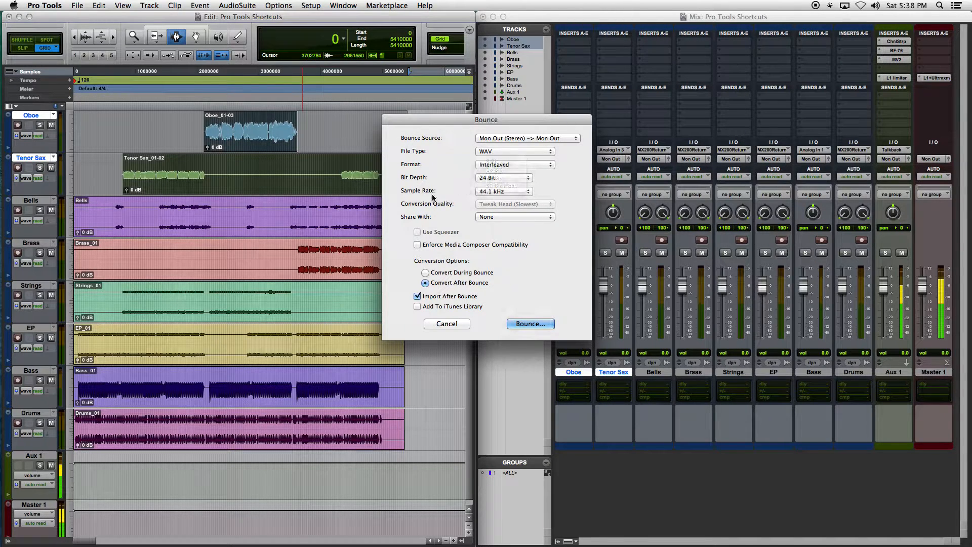
pyautogui.click(448, 323)
pyautogui.press('alt+super+b')
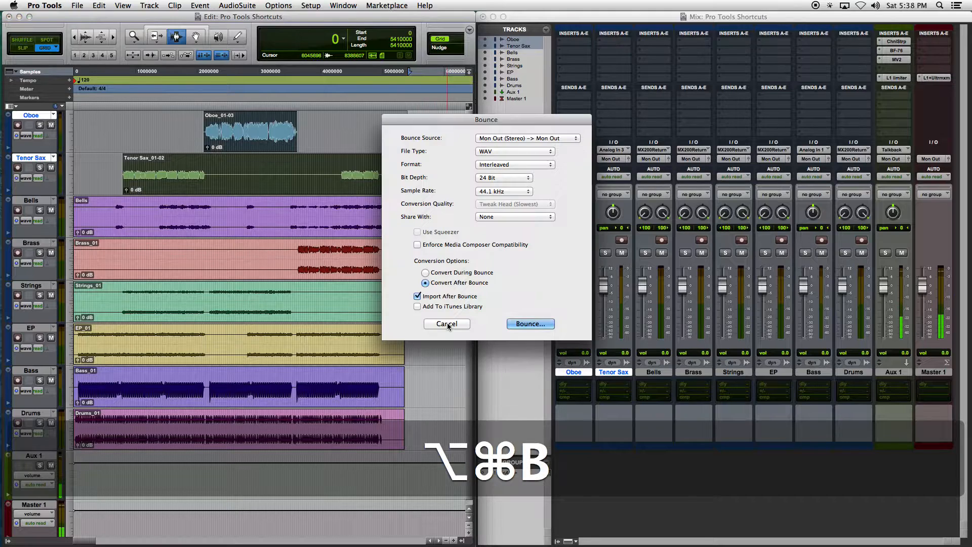
pyautogui.click(447, 323)
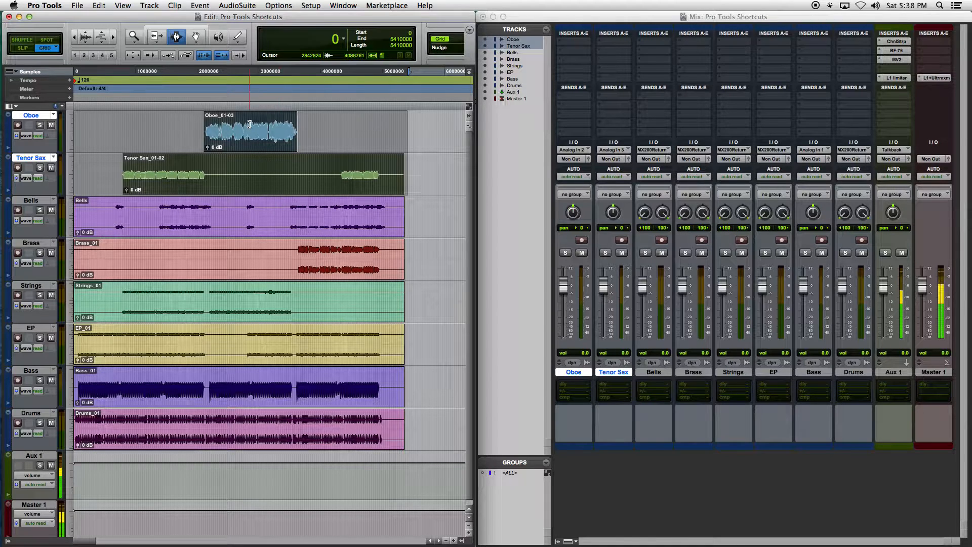
# Play the session from sample 1380000 on the Bells track, and stop playback
pyautogui.click(283, 125)
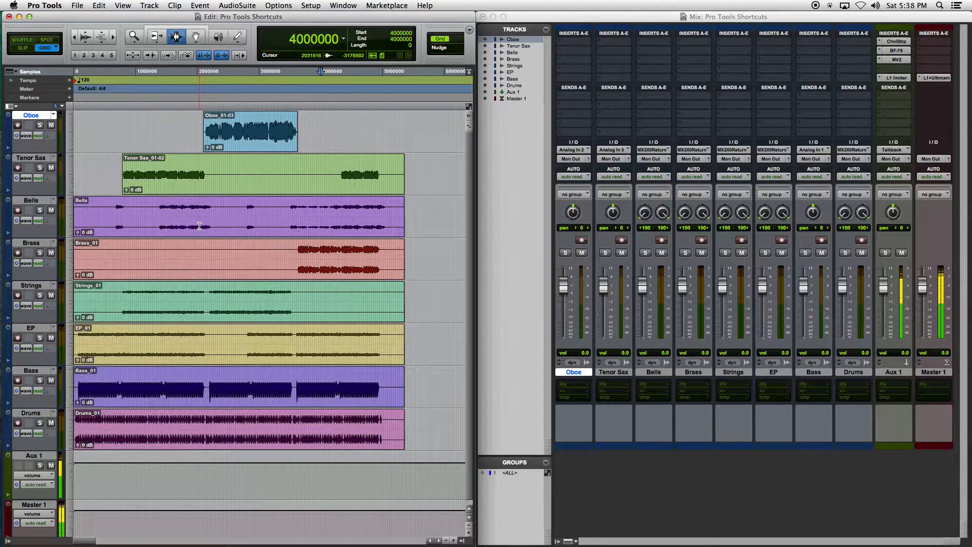
pyautogui.click(160, 206)
pyautogui.press('space')
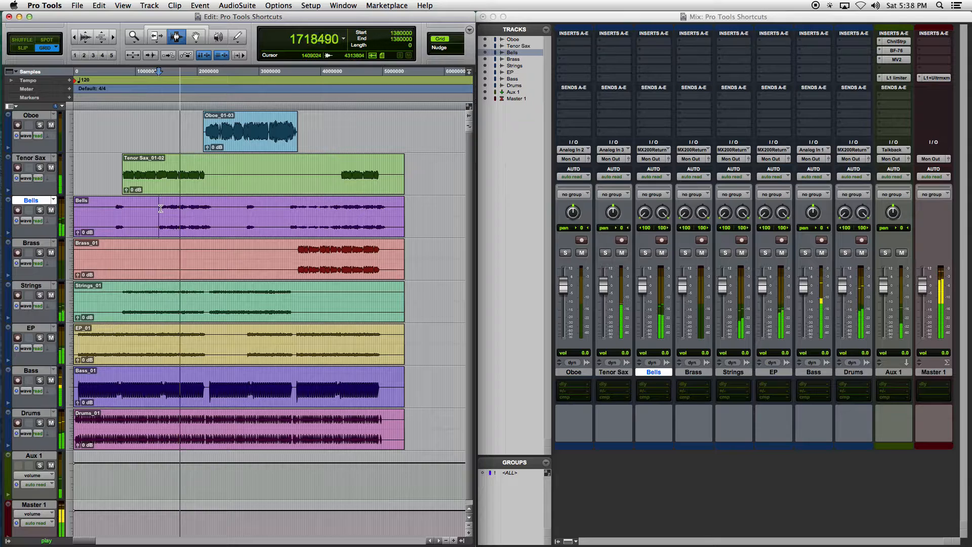
pyautogui.press('space')
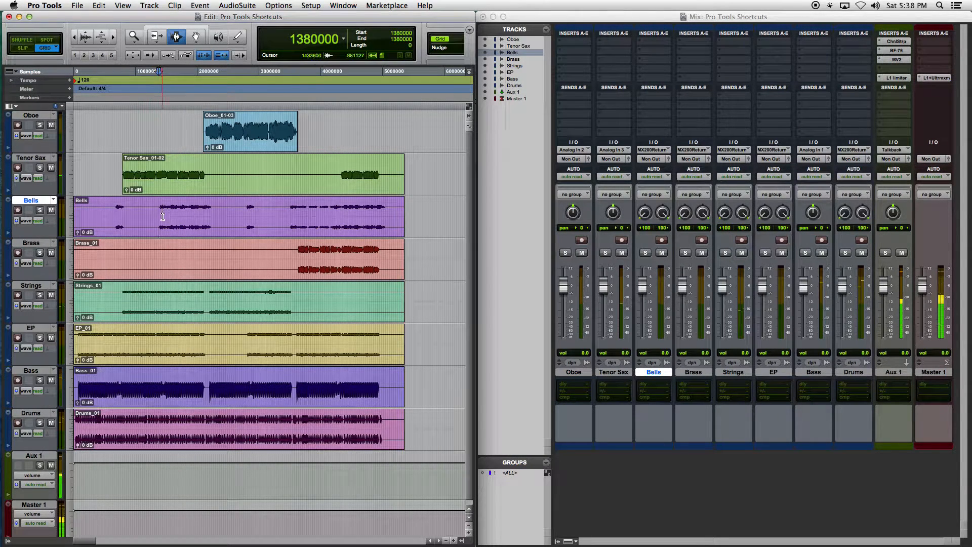
# Try to separate the Bells clip at the start and end of the passage between about samples 1380000 and 2240000
pyautogui.moveTo(159, 208); pyautogui.dragTo(212, 207)
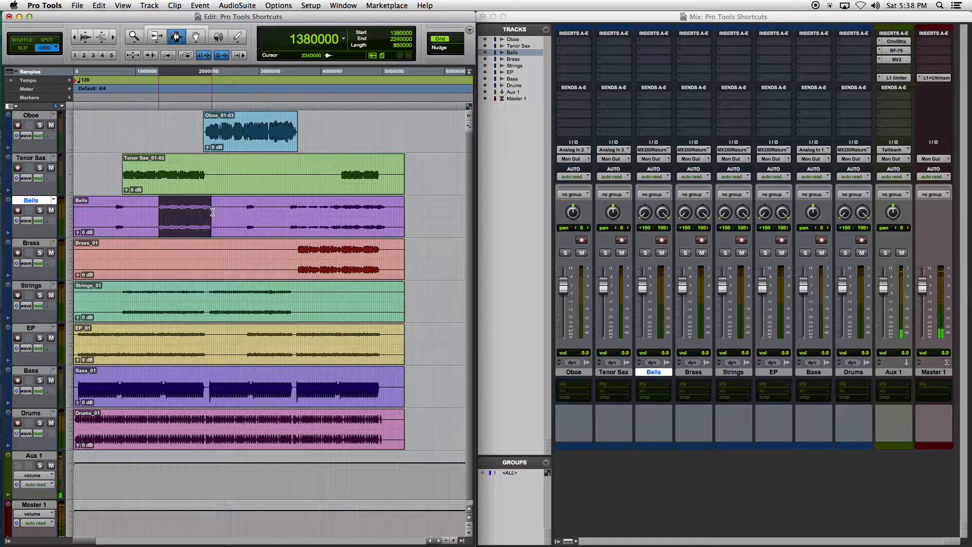
pyautogui.click(159, 207)
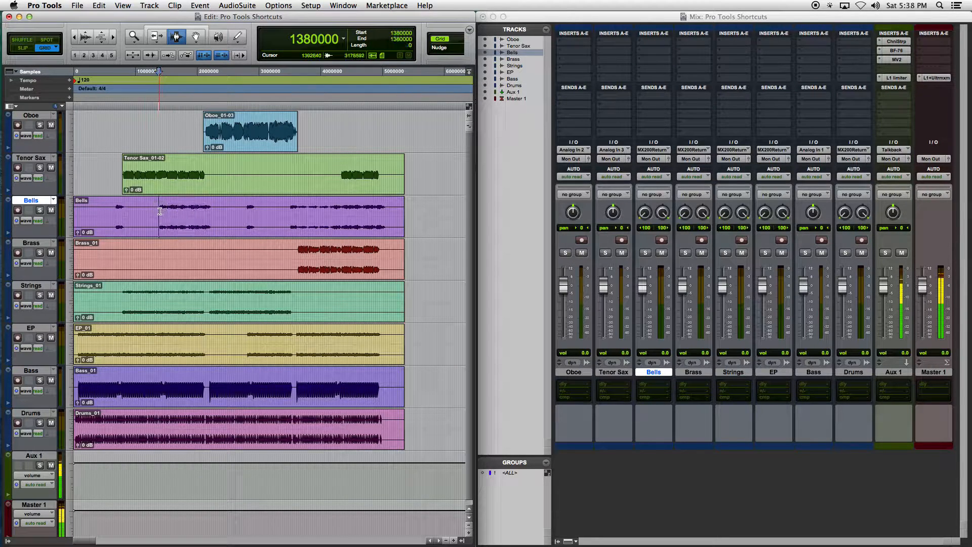
pyautogui.click(212, 212)
pyautogui.click(158, 208)
pyautogui.press('b')
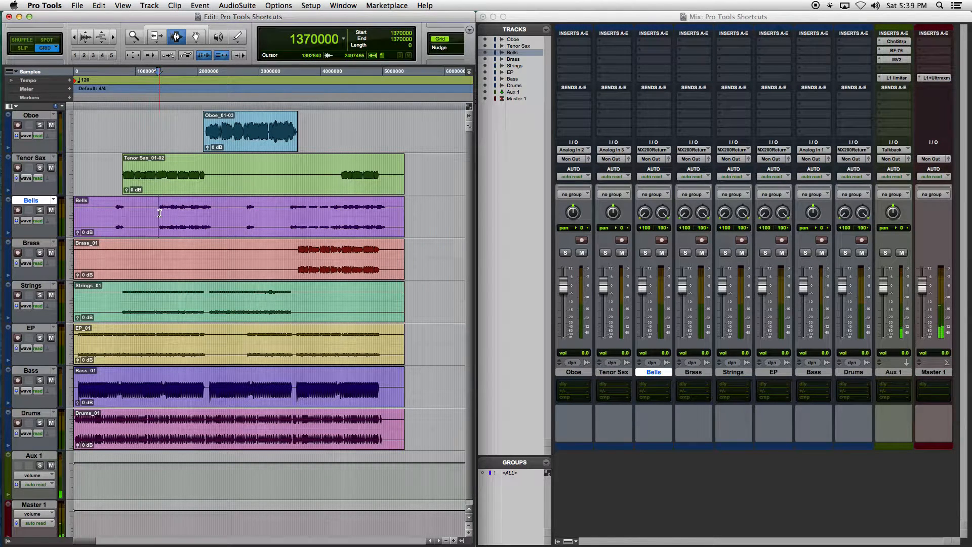
pyautogui.press('b')
pyautogui.click(213, 209)
pyautogui.press('b')
pyautogui.click(158, 214)
pyautogui.press('b')
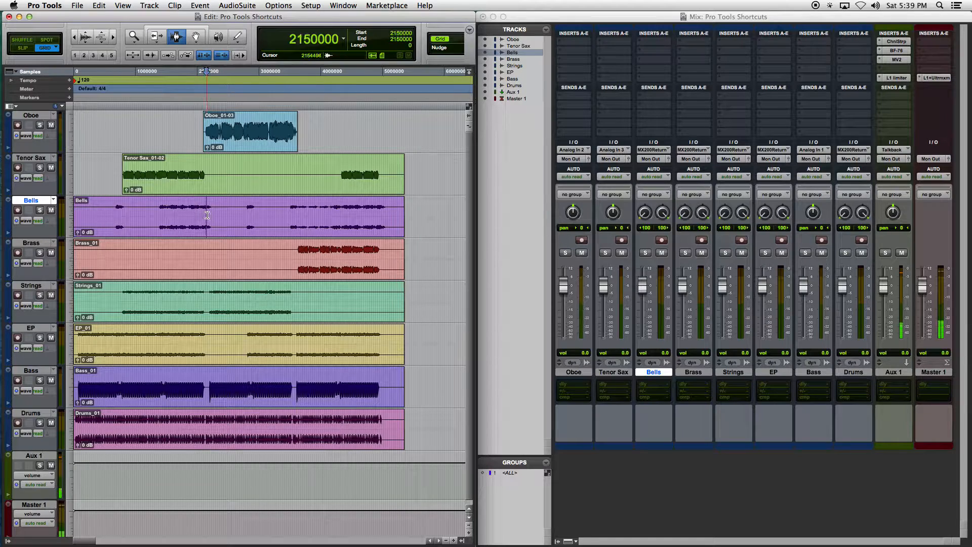
# Separate the Bells clip at sample 1380000, where the passage starts
pyautogui.click(158, 212)
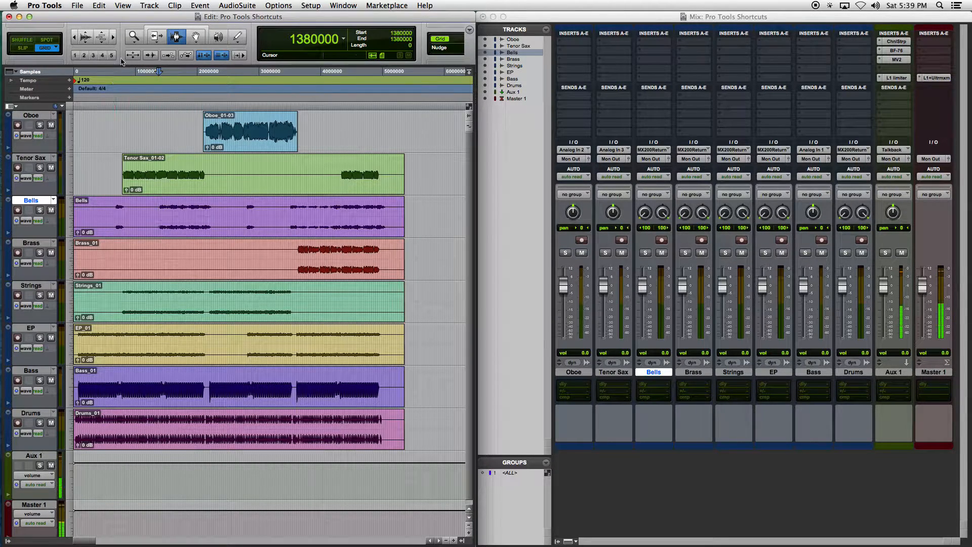
pyautogui.click(99, 5)
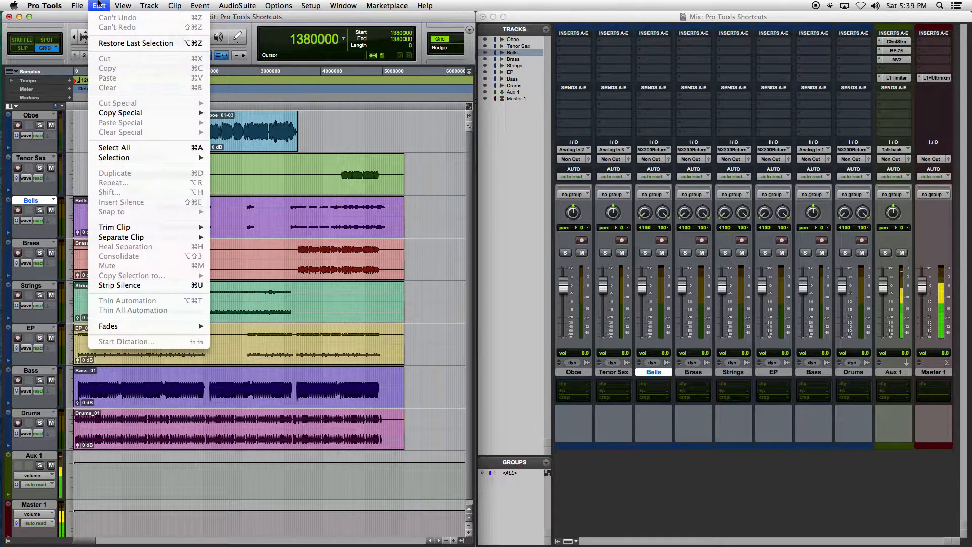
pyautogui.moveTo(184, 239)
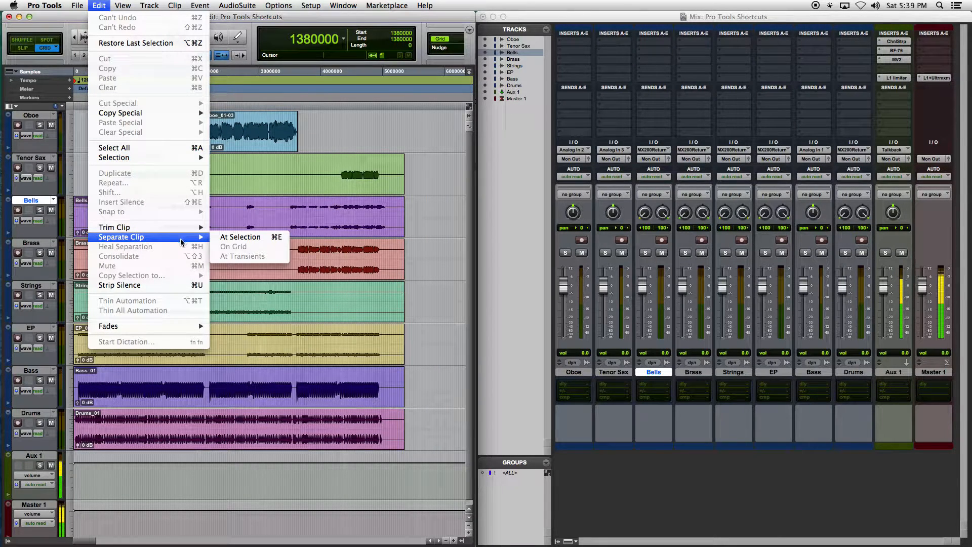
pyautogui.click(227, 239)
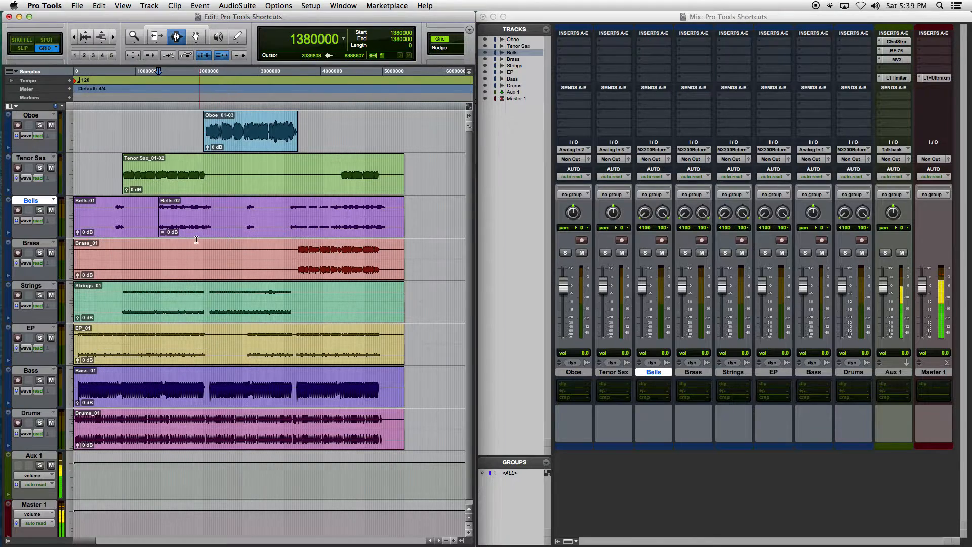
# Separate the second Bells clip at sample 2240000, where the passage ends
pyautogui.click(213, 218)
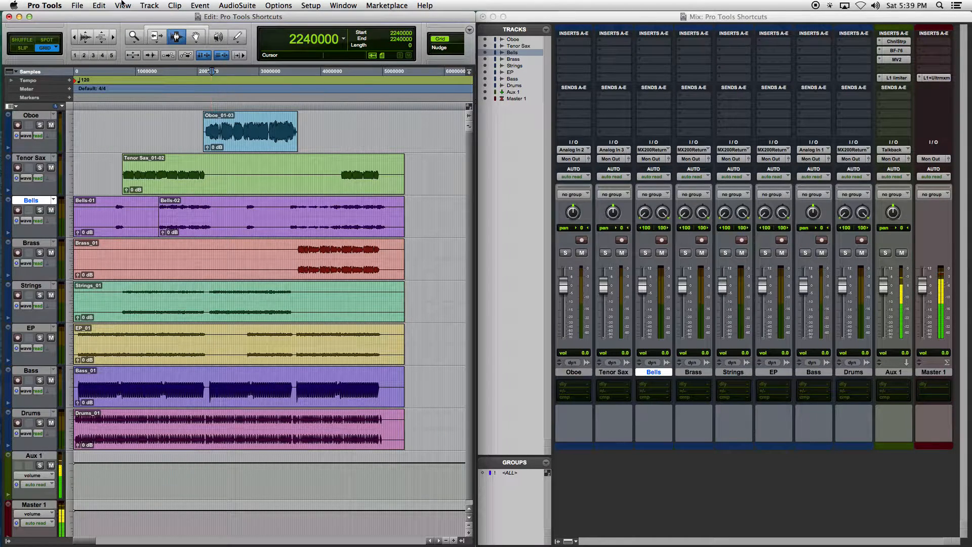
pyautogui.click(101, 5)
pyautogui.moveTo(138, 236)
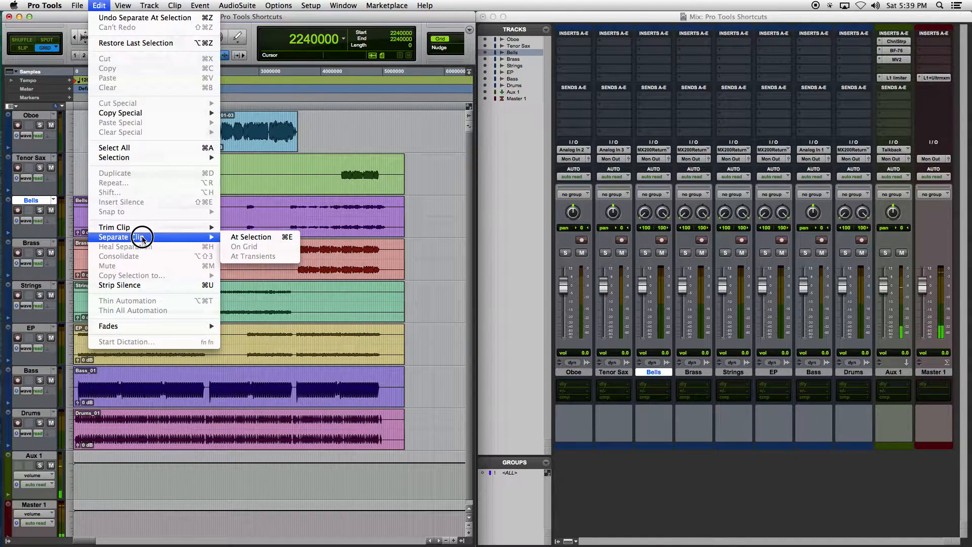
pyautogui.click(221, 239)
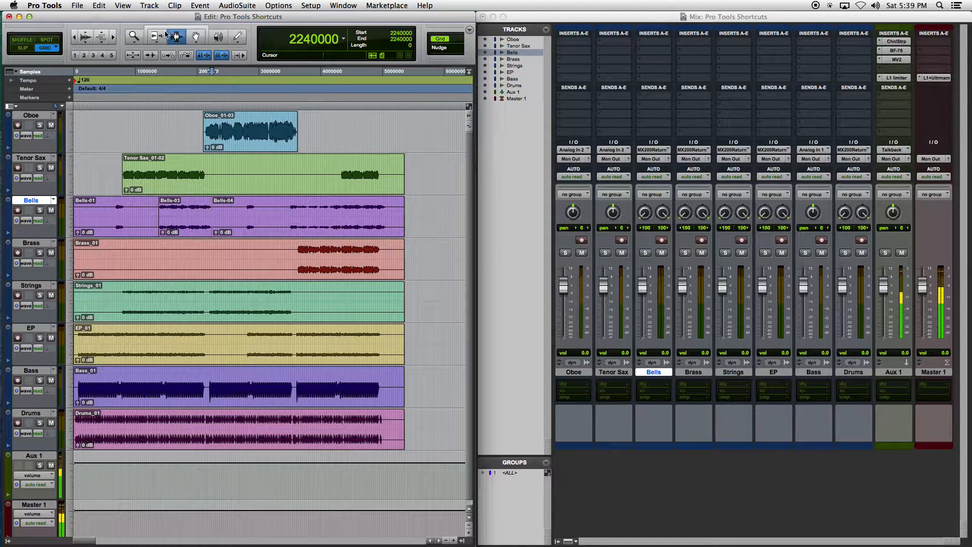
# Delete the Bells clips before and after the separated passage with the Grabber tool, and return to the Selector tool
pyautogui.click(196, 36)
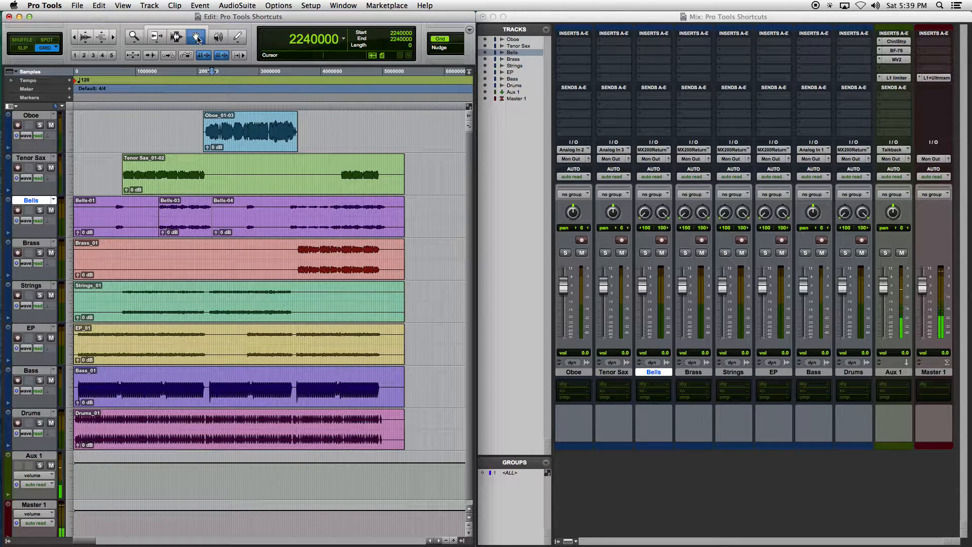
pyautogui.click(300, 221)
pyautogui.press('BackSpace')
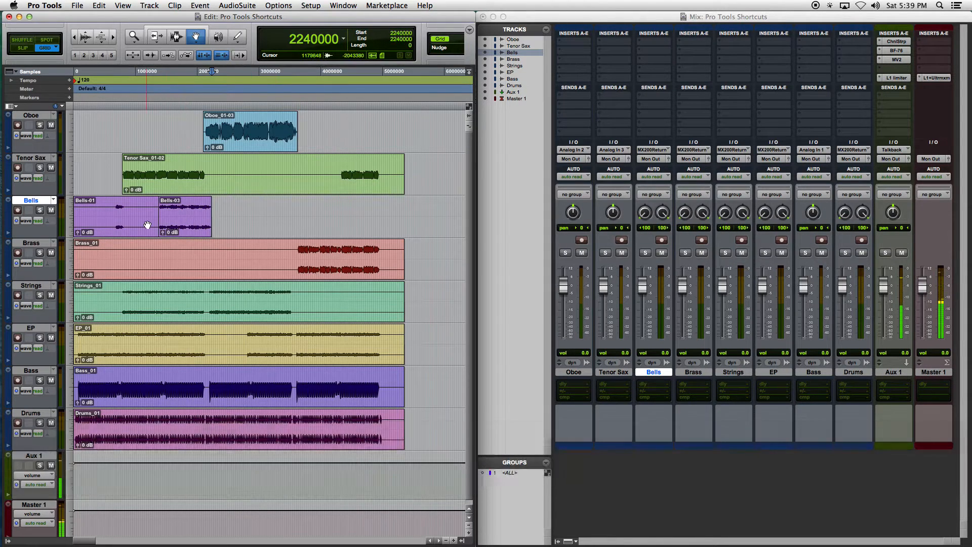
pyautogui.click(141, 223)
pyautogui.press('BackSpace')
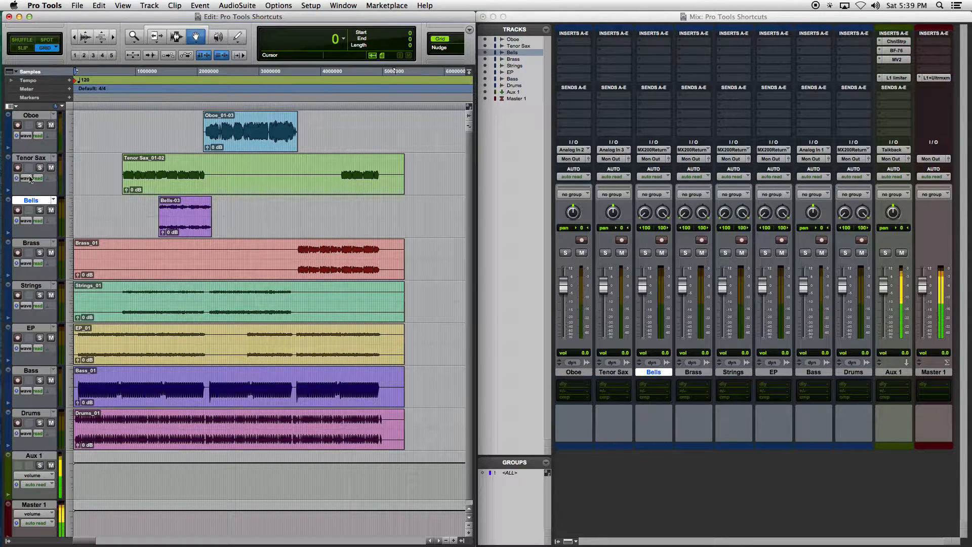
pyautogui.click(176, 40)
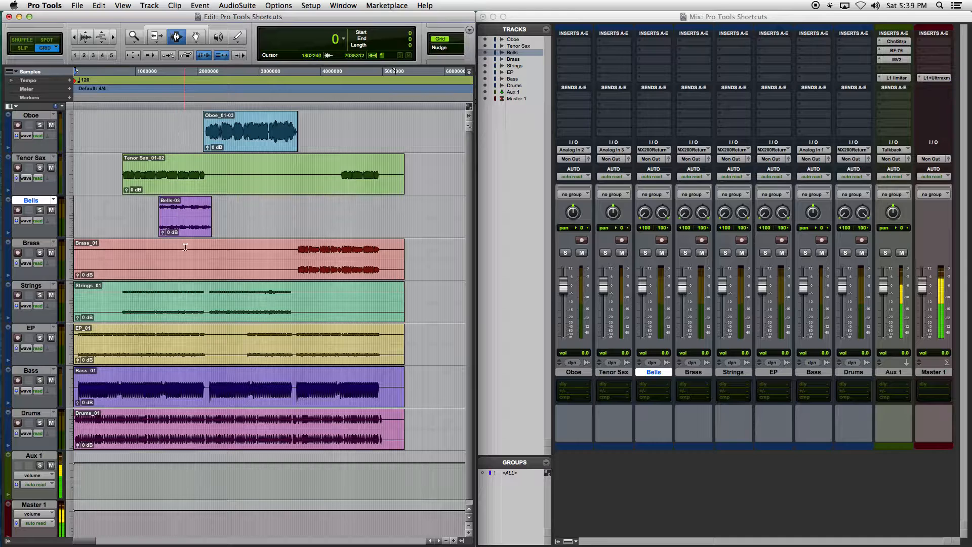
# Try to trim the start of the Brass clip to sample 3620000, where its passage begins
pyautogui.click(297, 254)
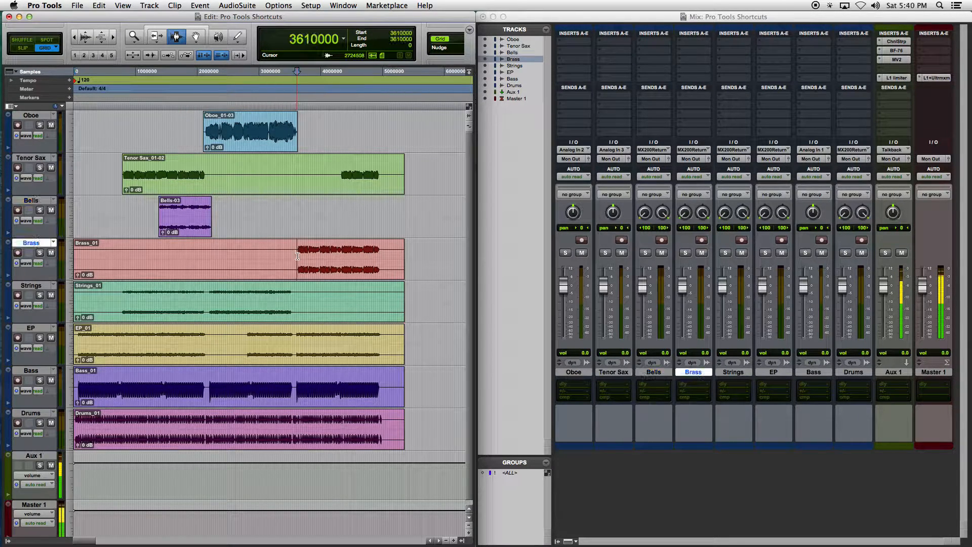
pyautogui.click(298, 252)
pyautogui.press('a')
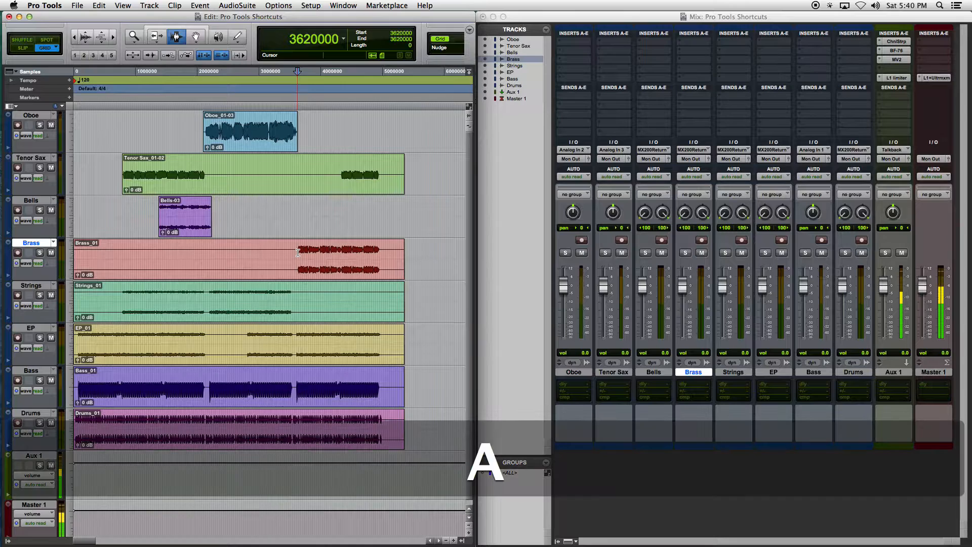
pyautogui.press('a')
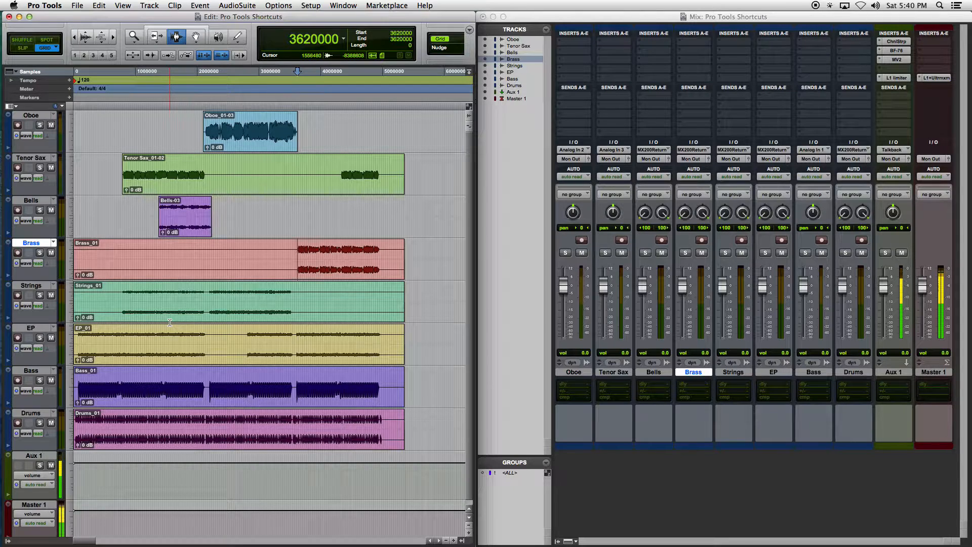
# Undo the last Bells clip deletion and redo it
pyautogui.press('super+c')
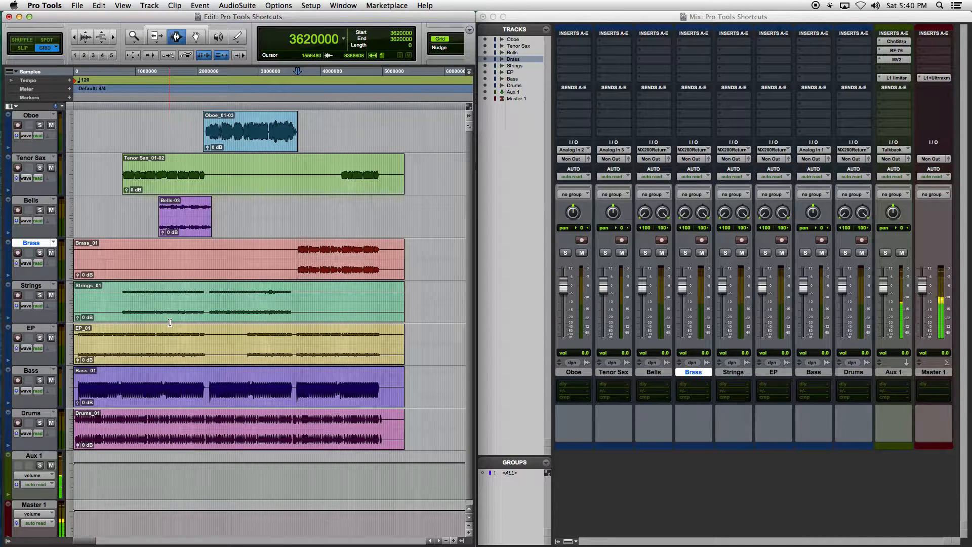
pyautogui.press('super+x')
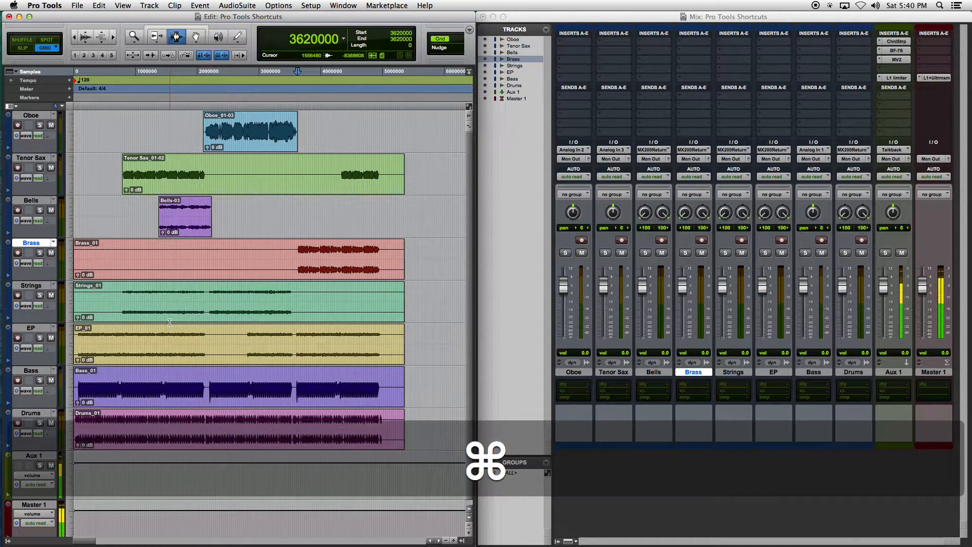
pyautogui.press('super+z')
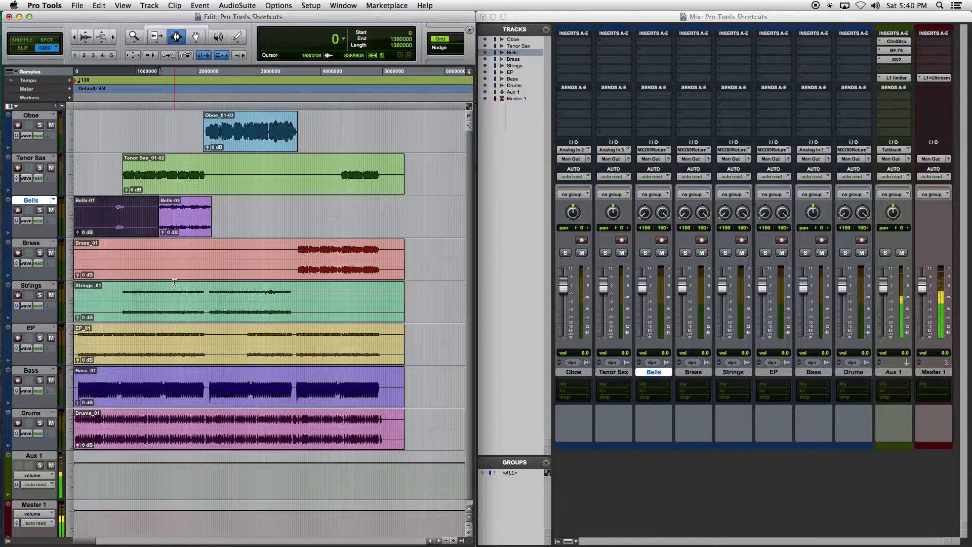
pyautogui.press('shift+super+z')
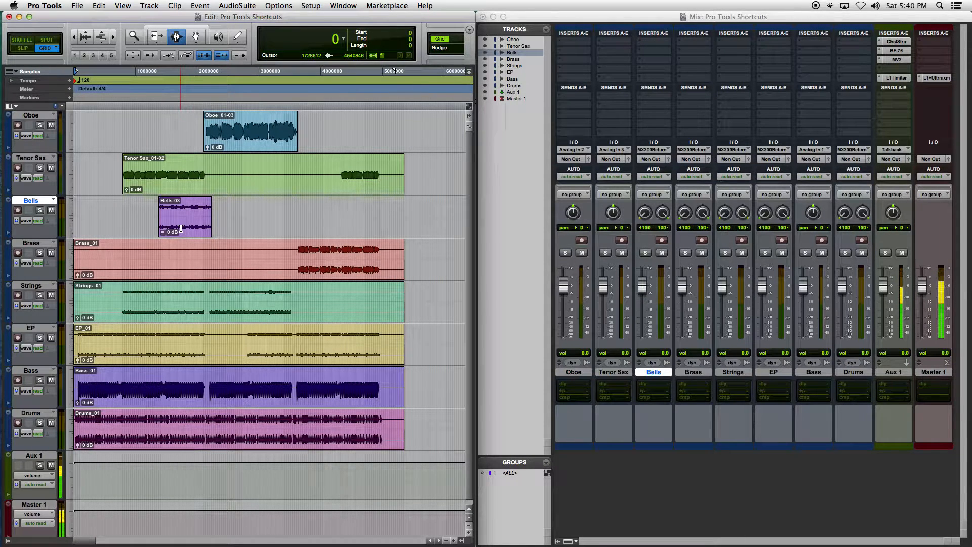
# Select the remaining Bells clip with the Grabber tool
pyautogui.click(209, 256)
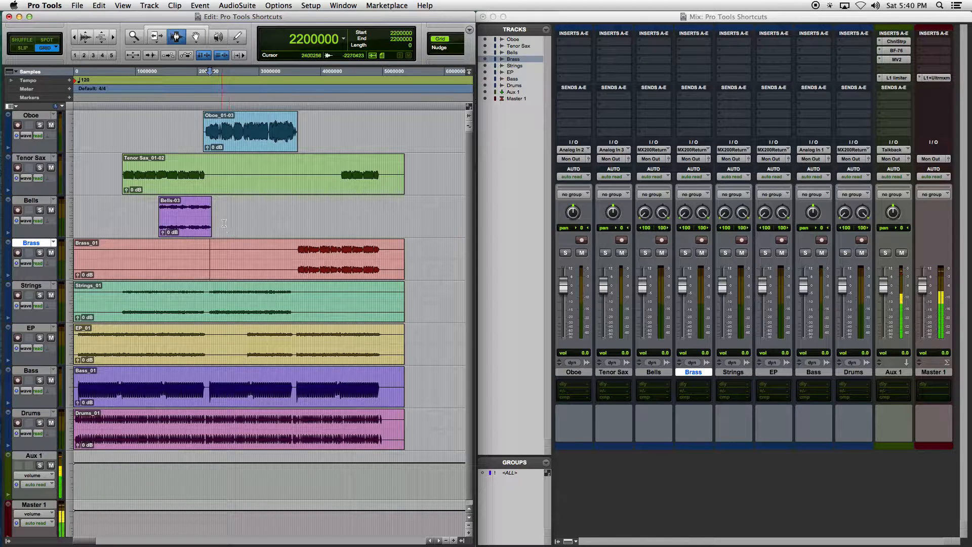
pyautogui.press('F8')
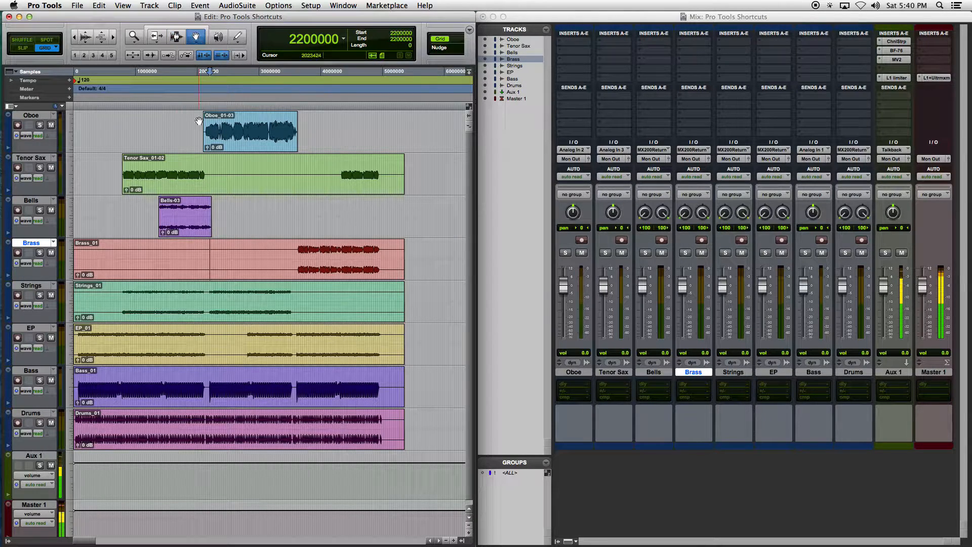
pyautogui.click(194, 231)
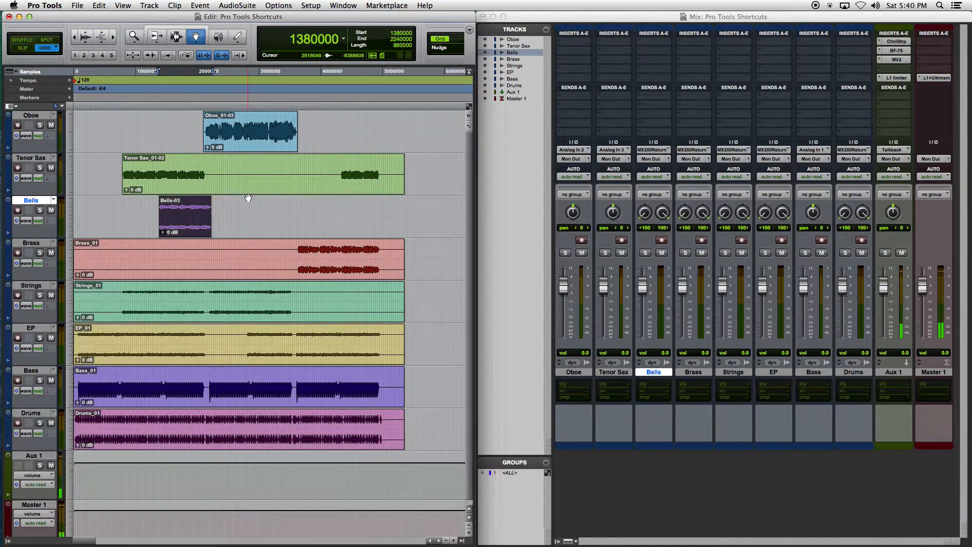
# Try to paste at sample 3080000 on the Bells track, using the Selector tool to place the insertion point
pyautogui.click(246, 202)
pyautogui.click(178, 38)
pyautogui.click(265, 210)
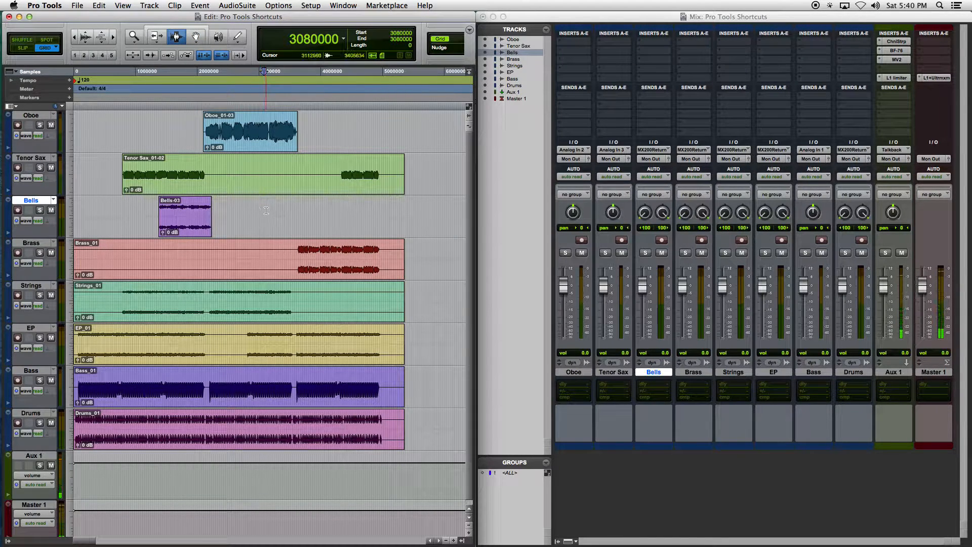
pyautogui.press('v')
pyautogui.press('v')
pyautogui.press('super+v')
pyautogui.press('super+v')
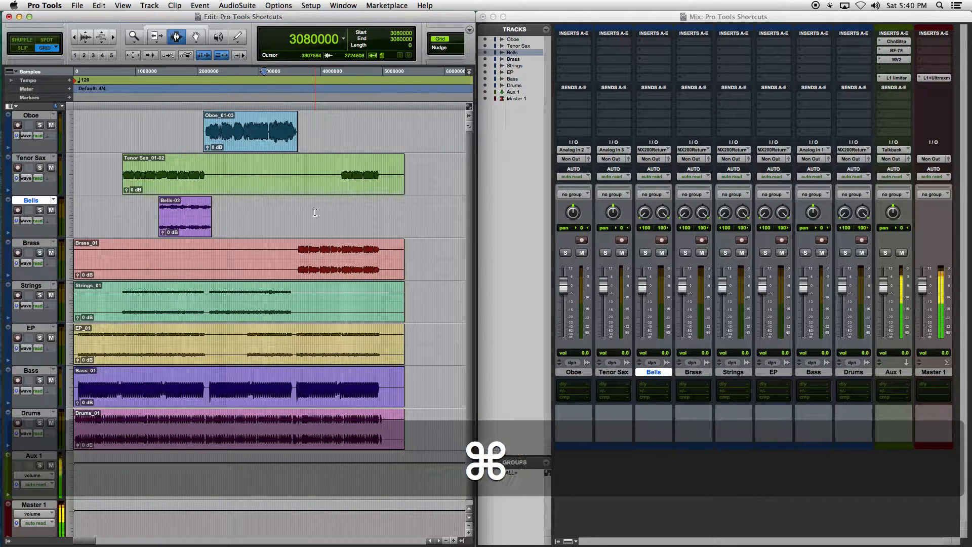
pyautogui.press('super+v')
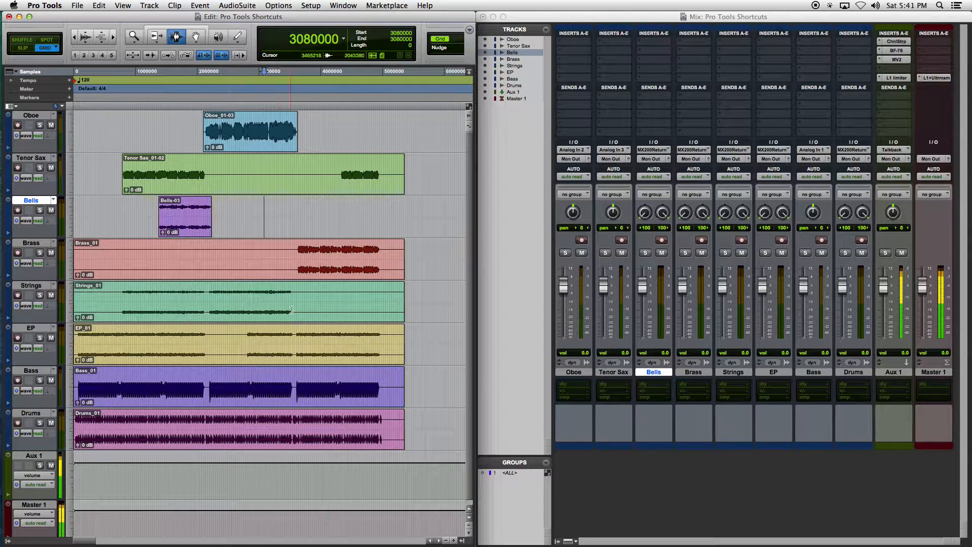
# Open the New Tracks dialog
pyautogui.click(150, 5)
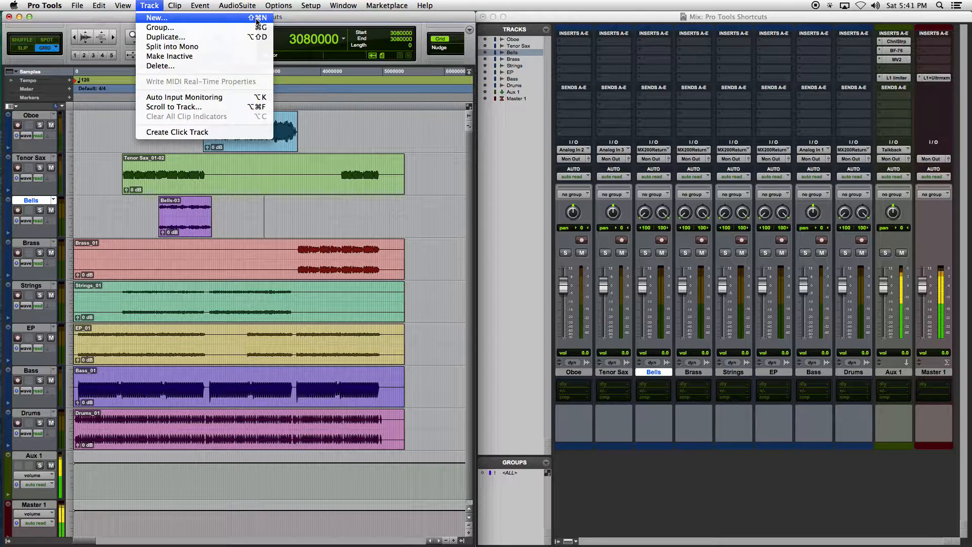
pyautogui.click(151, 5)
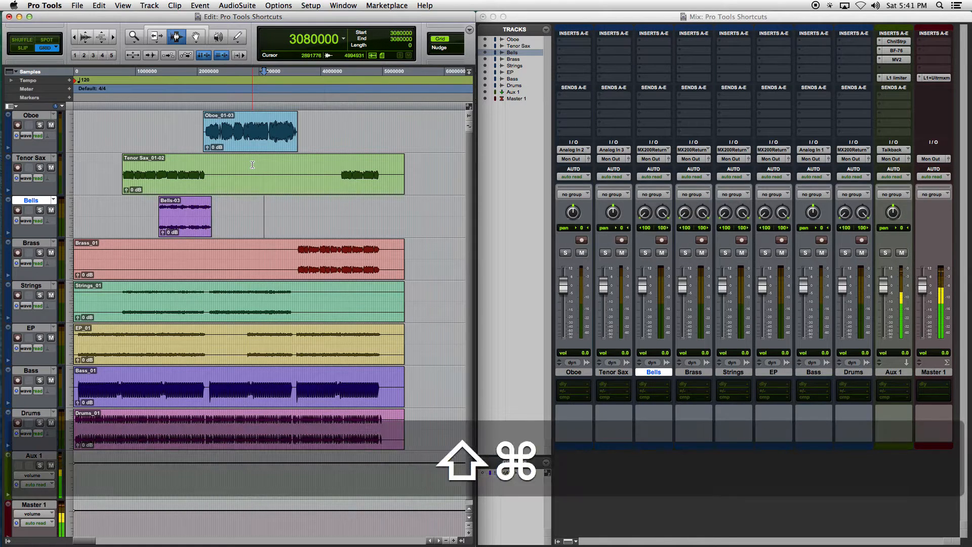
pyautogui.press('super+shift+n')
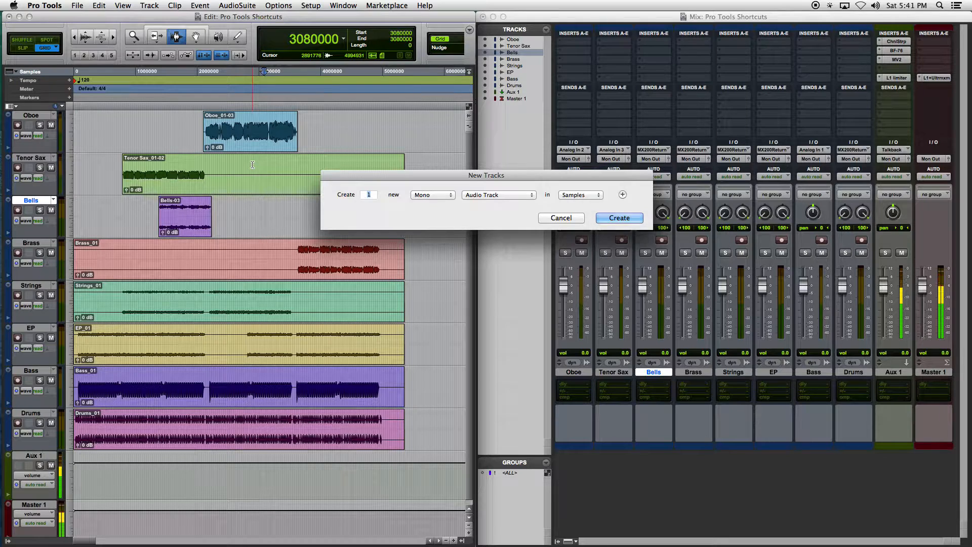
pyautogui.click(167, 5)
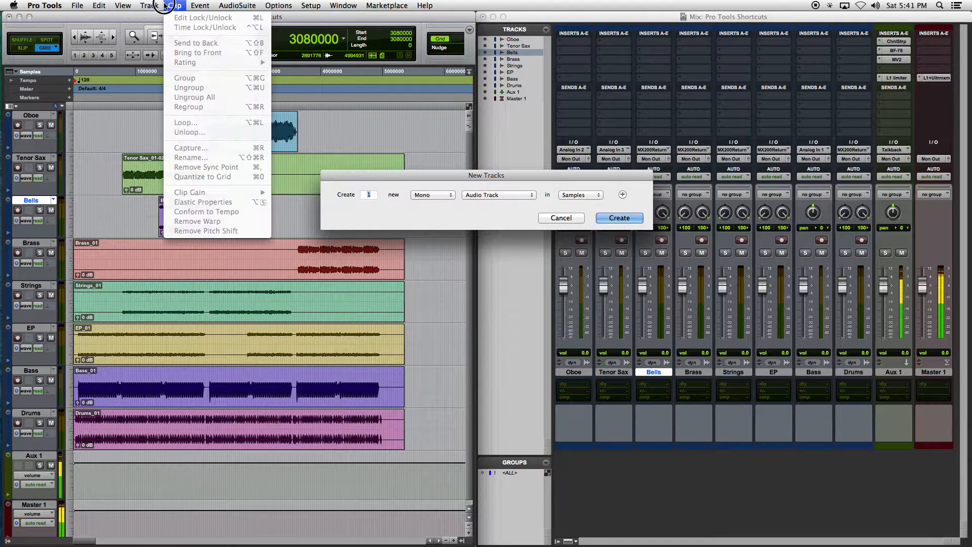
pyautogui.click(153, 6)
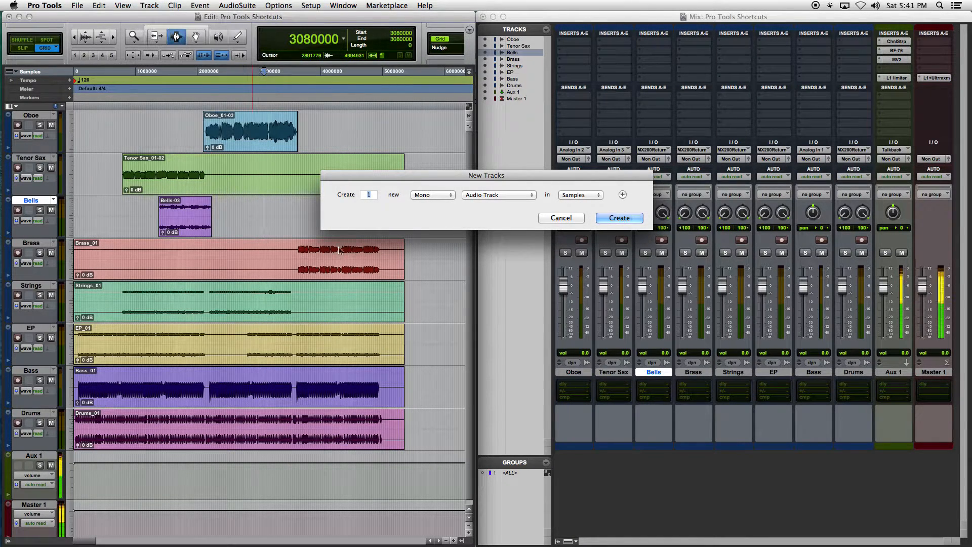
# Examine the channel format, track type and timebase choices for a new track, and cancel without creating one
pyautogui.click(435, 195)
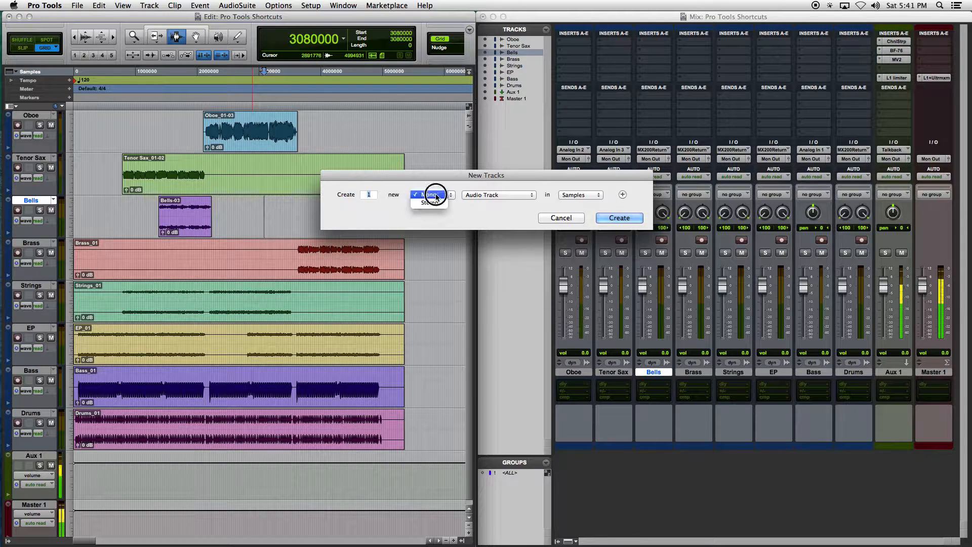
pyautogui.click(436, 195)
pyautogui.click(496, 195)
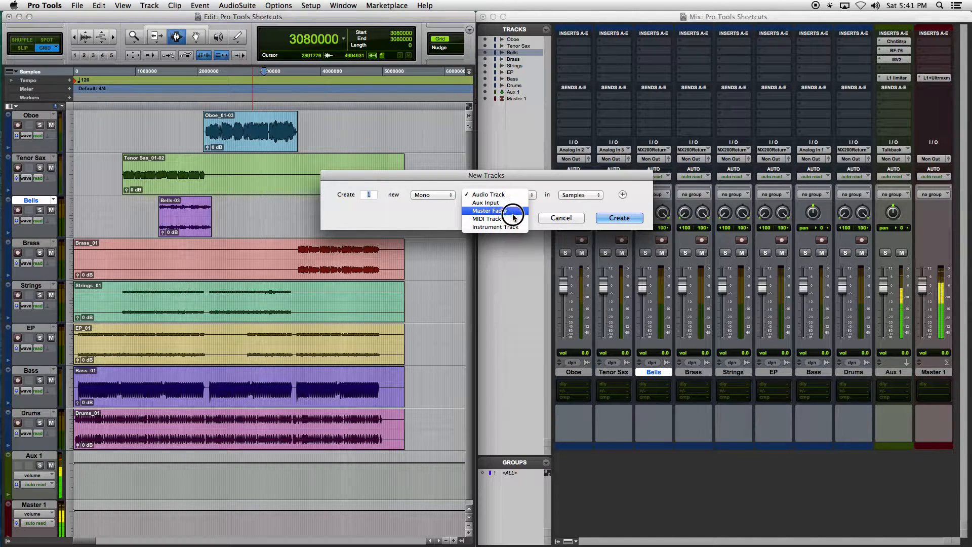
pyautogui.click(581, 196)
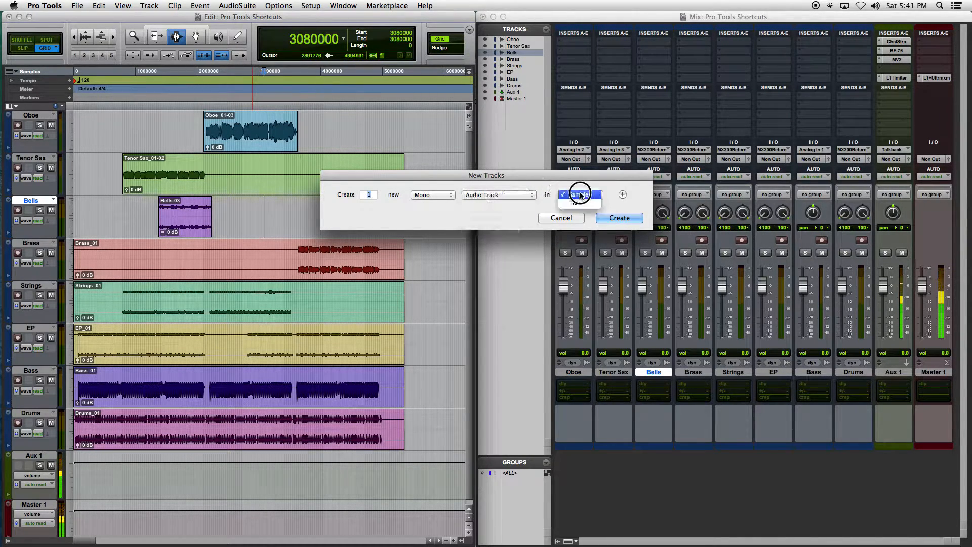
pyautogui.click(580, 195)
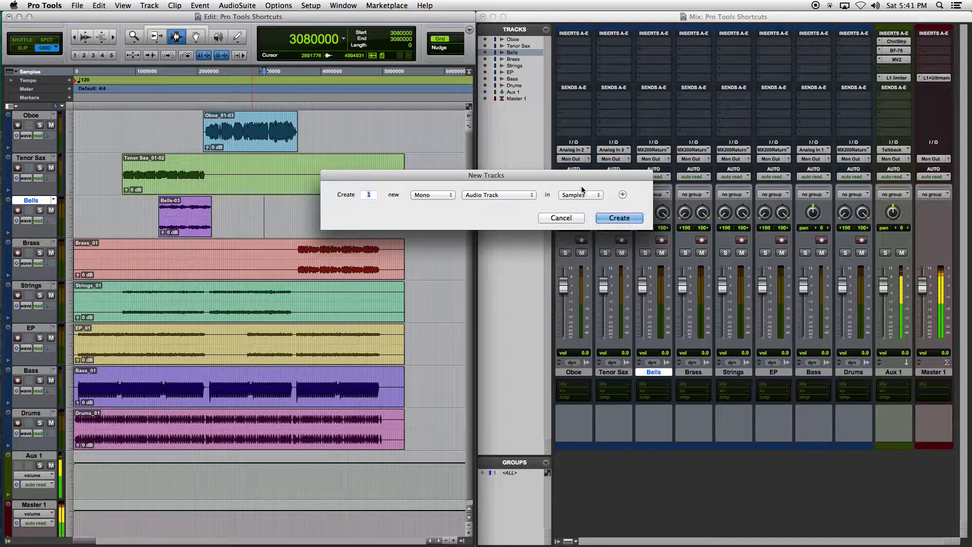
pyautogui.click(561, 218)
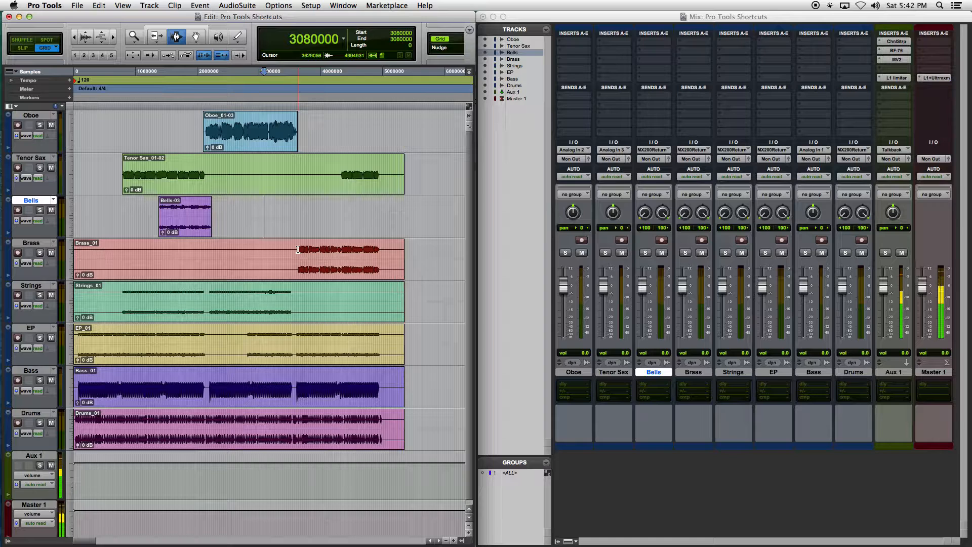
# Select the Brass passage from sample 3600000 to 4970000 and open the Quantize event operation
pyautogui.click(298, 250)
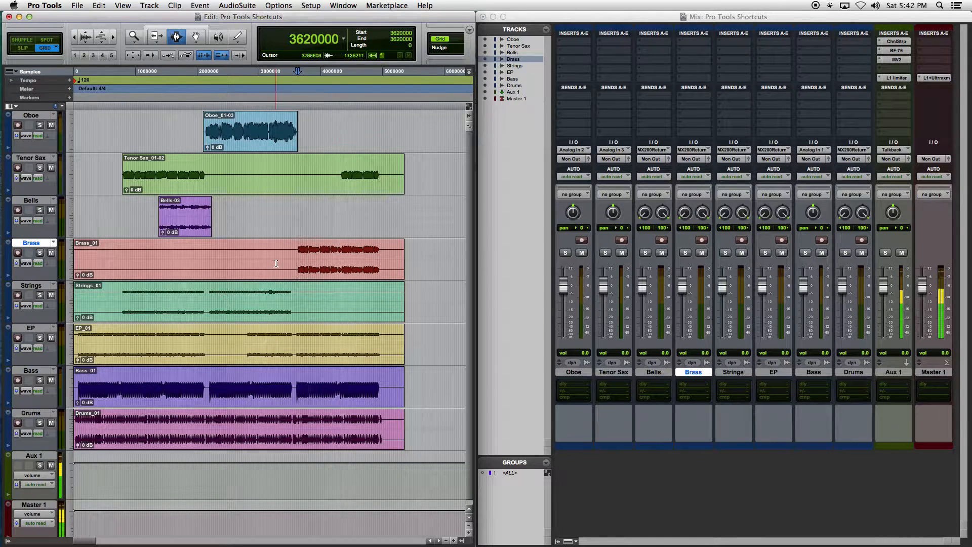
pyautogui.moveTo(296, 253); pyautogui.dragTo(381, 253)
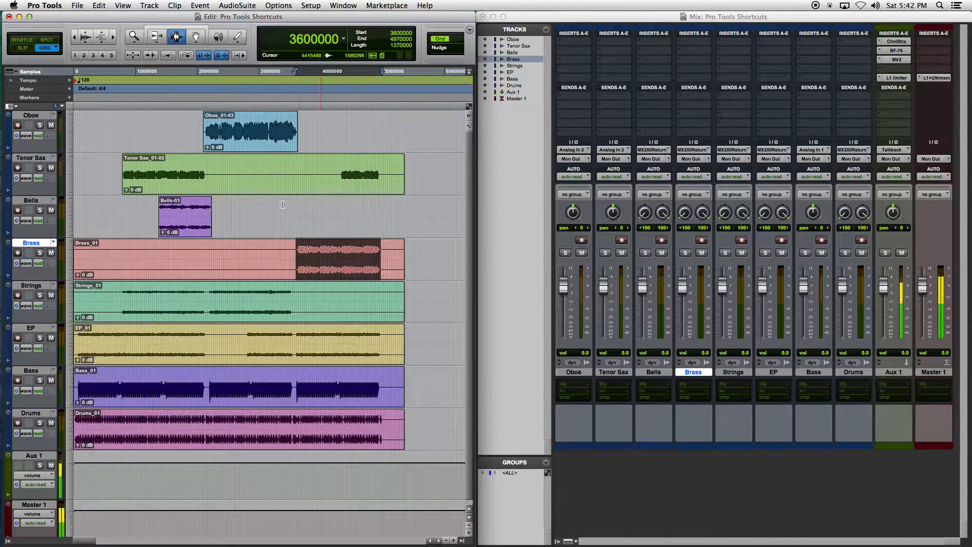
pyautogui.click(100, 5)
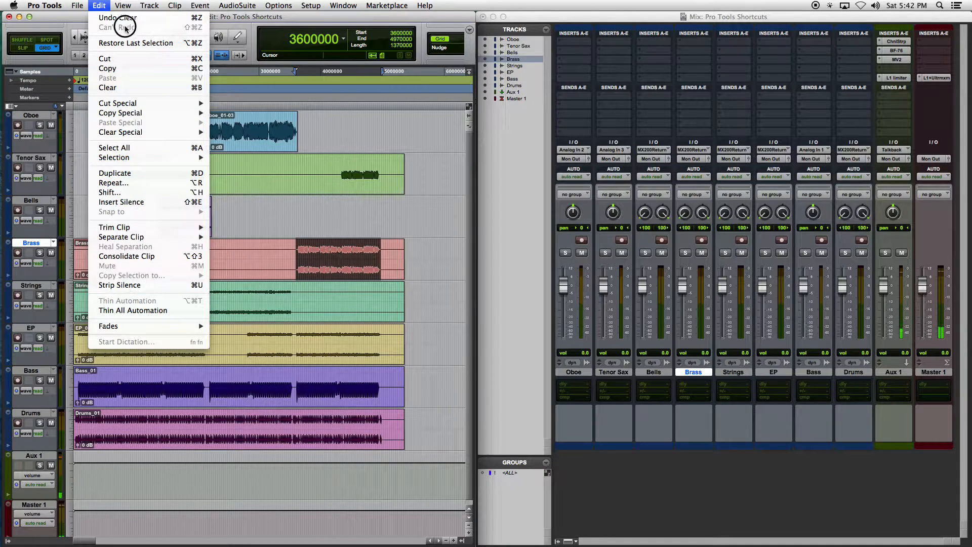
pyautogui.moveTo(123, 6)
pyautogui.click(144, 107)
pyautogui.click(123, 6)
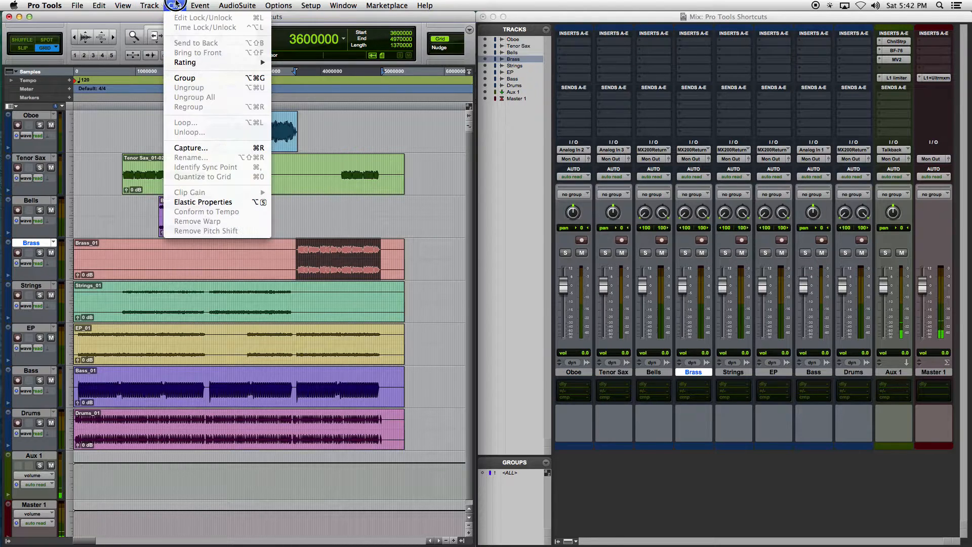
pyautogui.moveTo(198, 6)
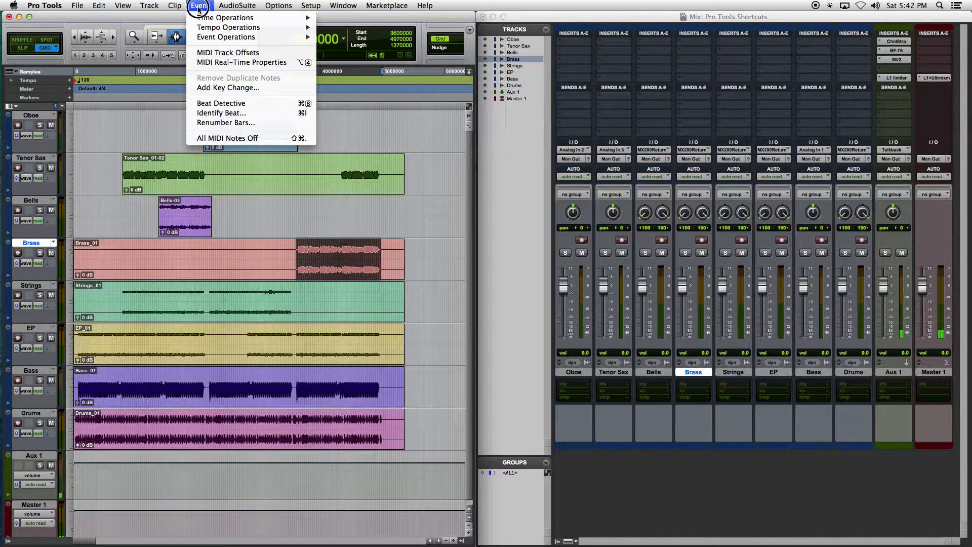
pyautogui.moveTo(231, 37)
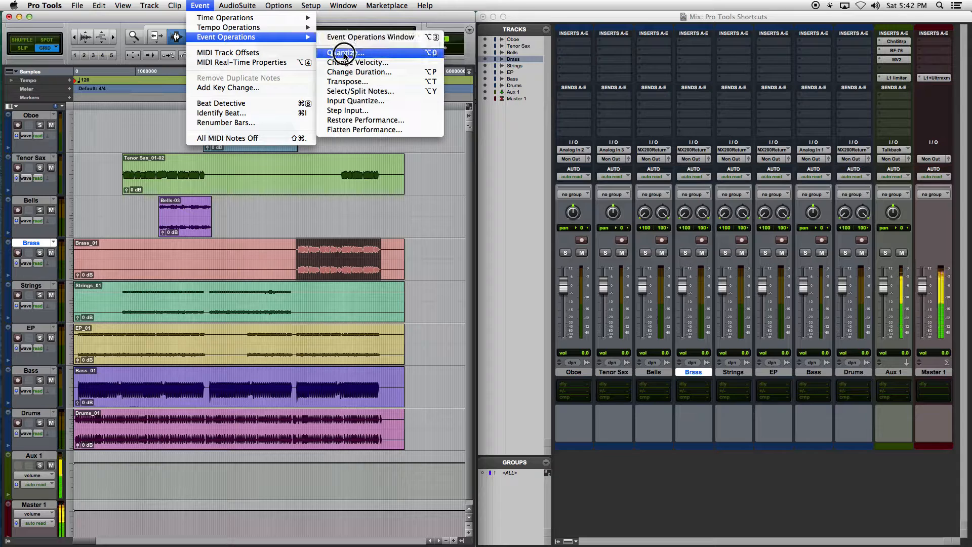
pyautogui.click(253, 5)
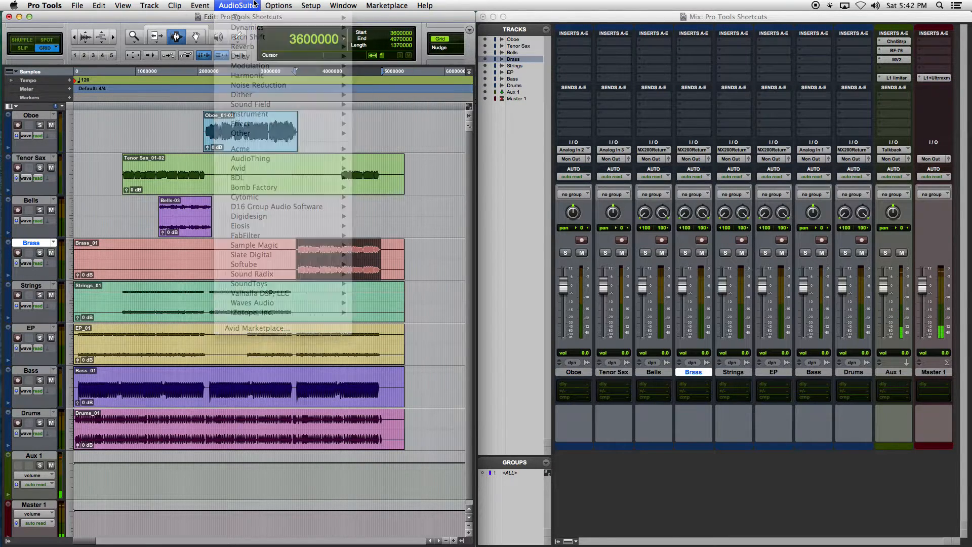
pyautogui.hotkey('alt', '0')
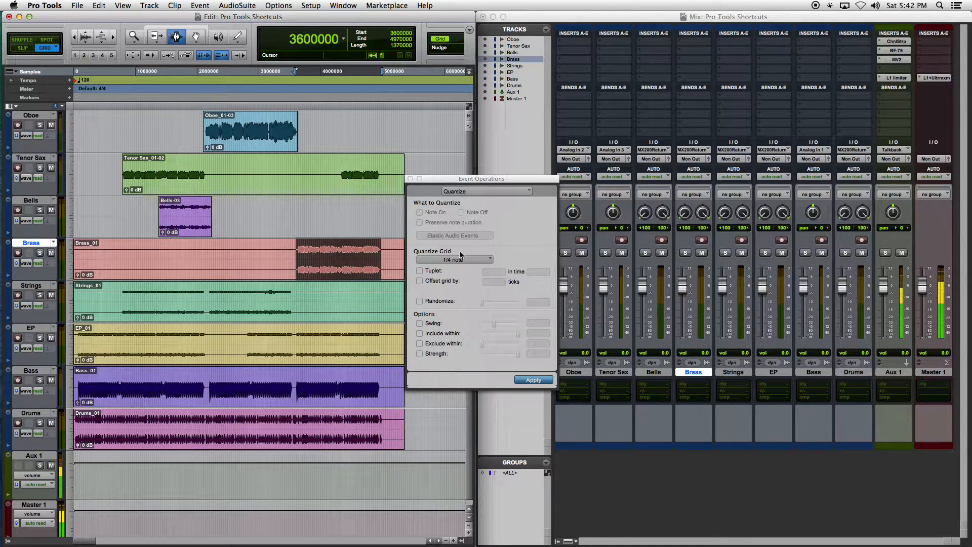
# Enable Swing and set the quantize grid to 1/16 note, and close the Event Operations window without applying
pyautogui.click(434, 324)
pyautogui.click(459, 260)
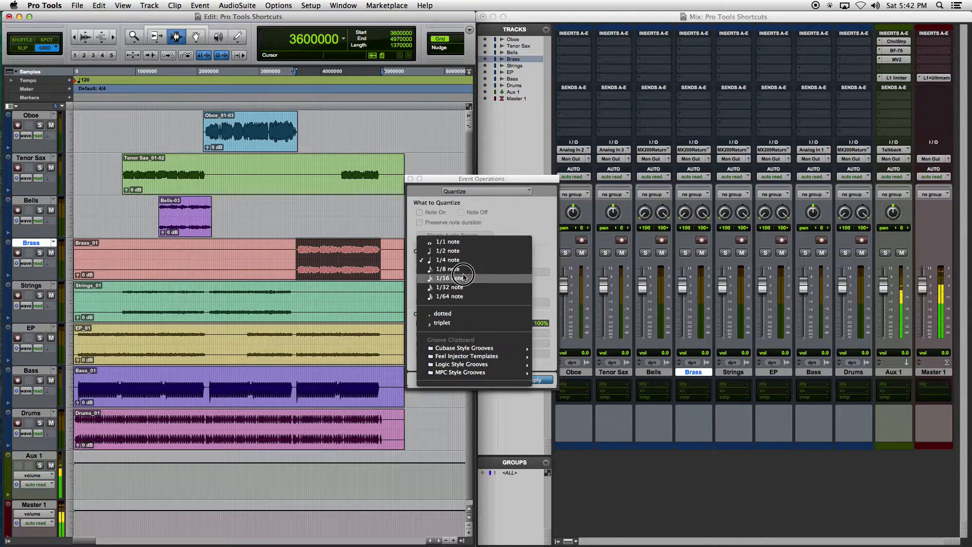
pyautogui.click(463, 278)
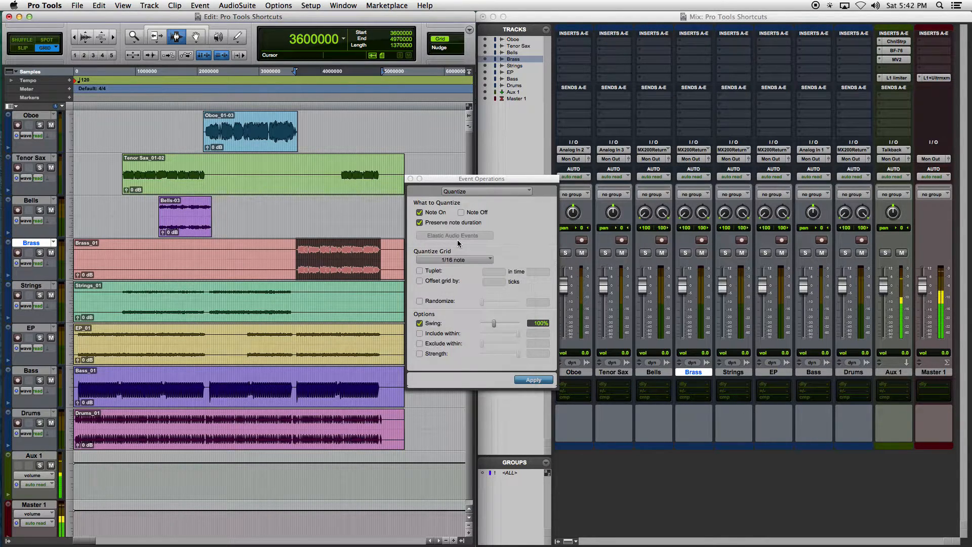
pyautogui.click(459, 213)
pyautogui.click(425, 212)
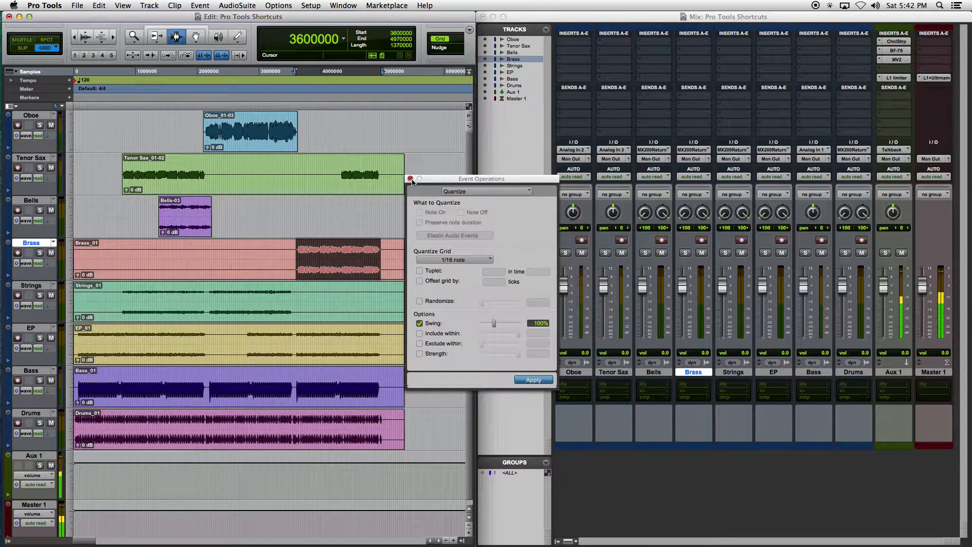
pyautogui.click(411, 179)
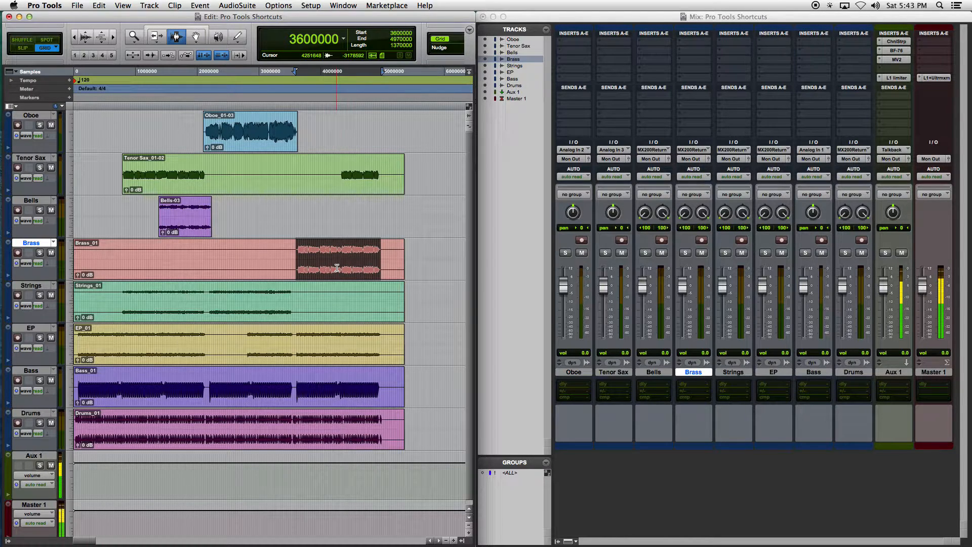
# Examine the Transpose and Change Duration event operations for the selected Brass passage, and close the Event Operations window without applying
pyautogui.hotkey('alt', '0')
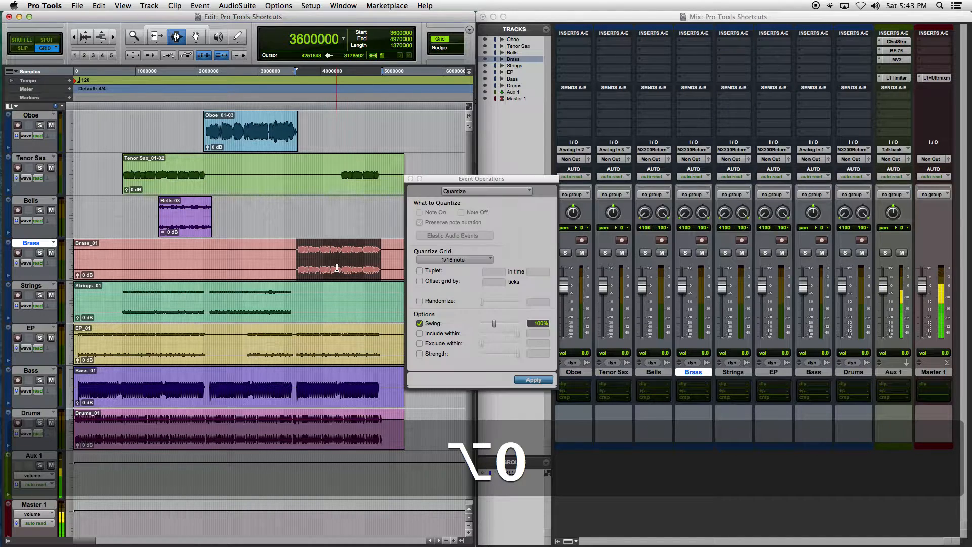
pyautogui.click(500, 192)
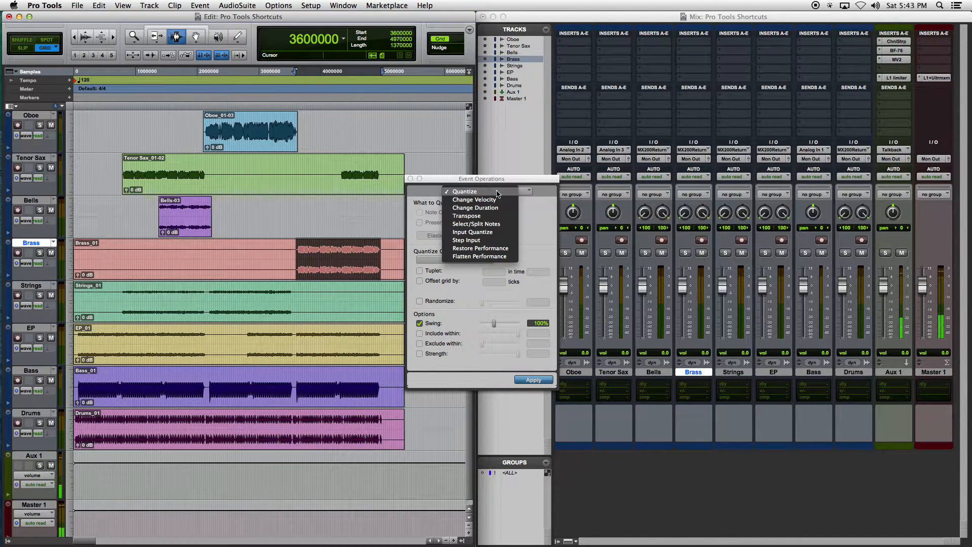
pyautogui.click(494, 217)
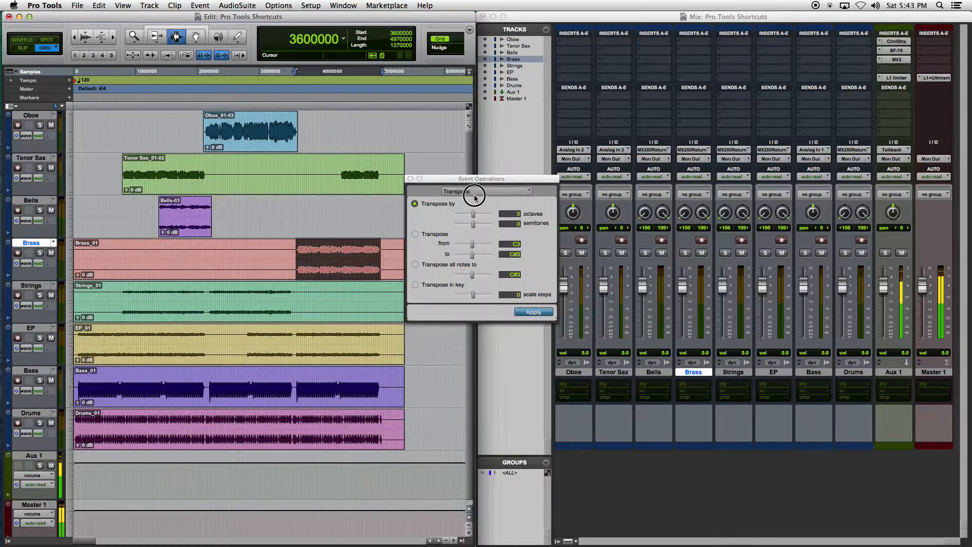
pyautogui.click(471, 191)
pyautogui.click(469, 183)
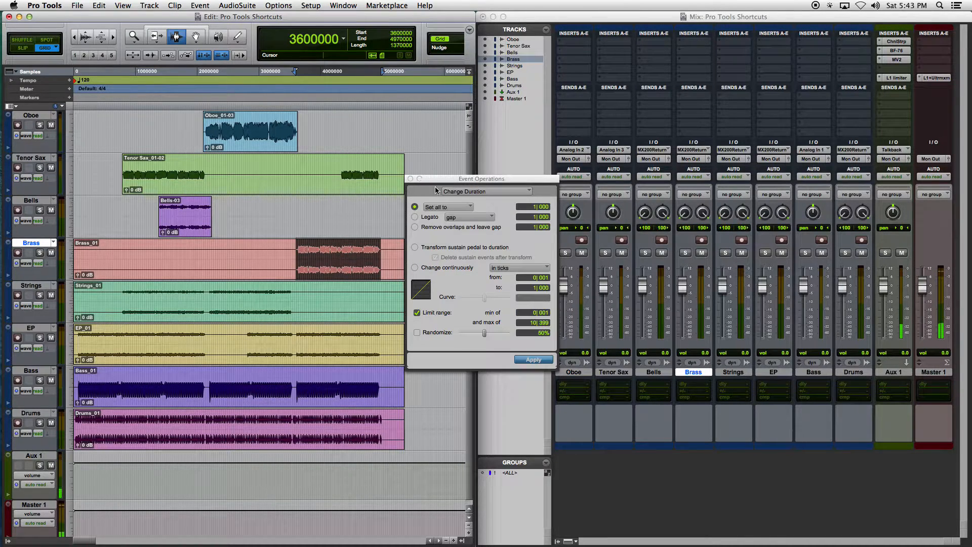
pyautogui.click(411, 179)
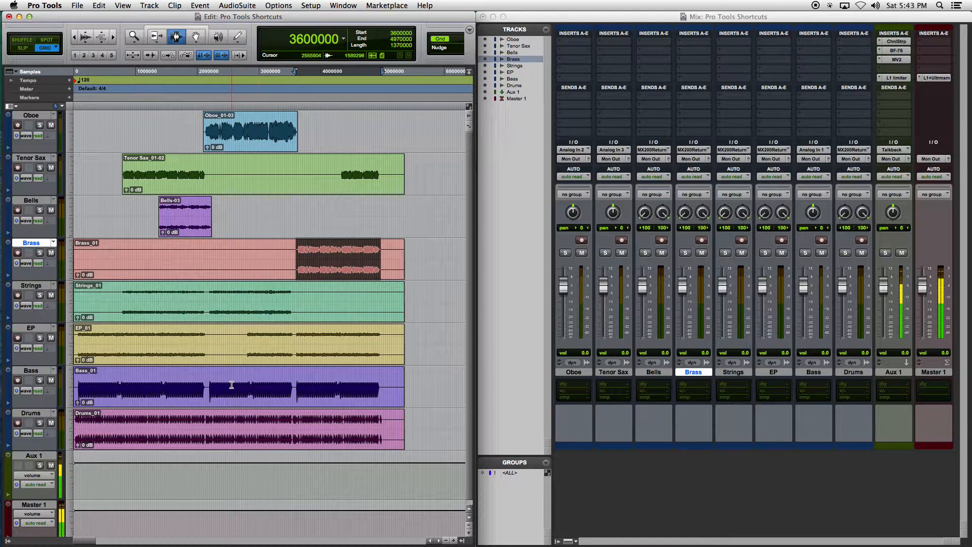
# Return the edit cursor to the start of the session on the Drums track and start playback
pyautogui.click(126, 423)
pyautogui.press('Return')
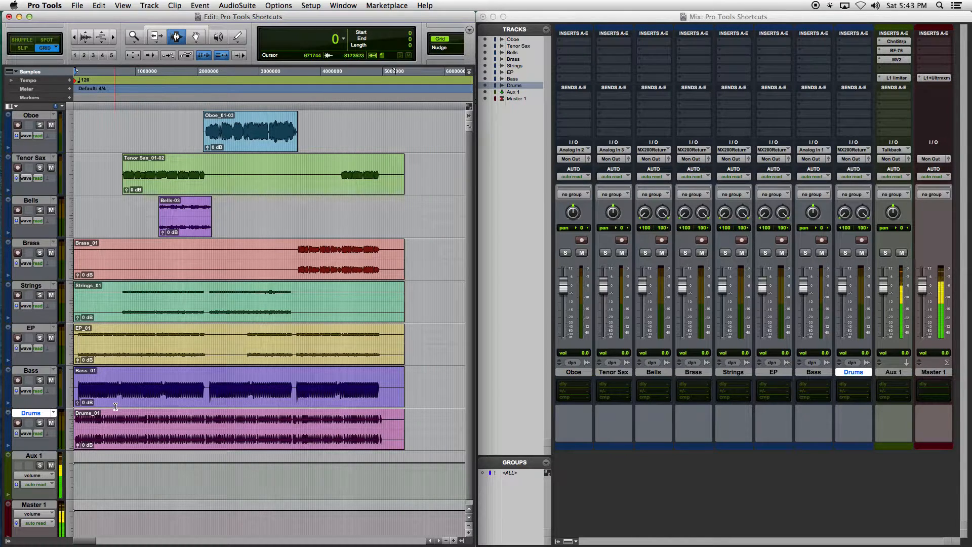
pyautogui.press('space')
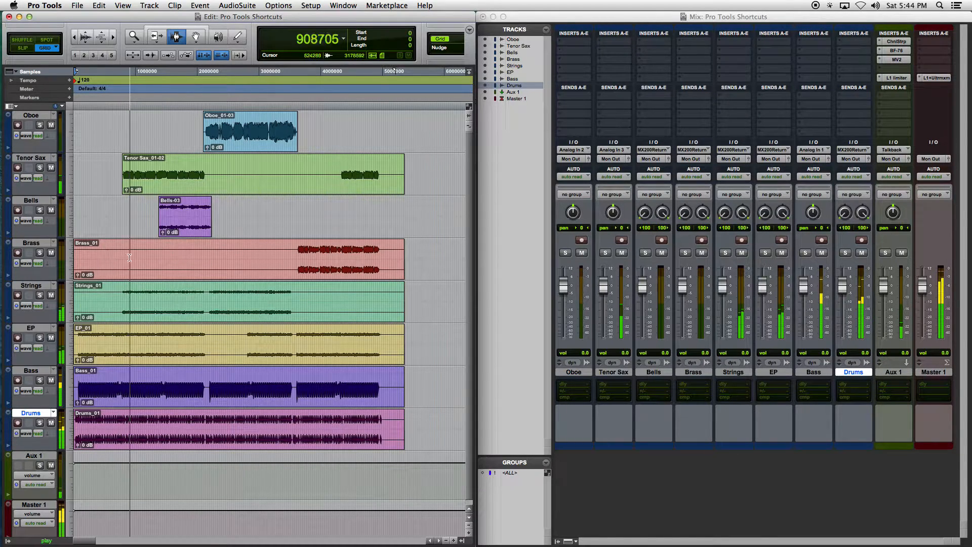
# Extend the Bells clip with the Trim tool to its full length, from sample 0 to 5358417
pyautogui.press('F6')
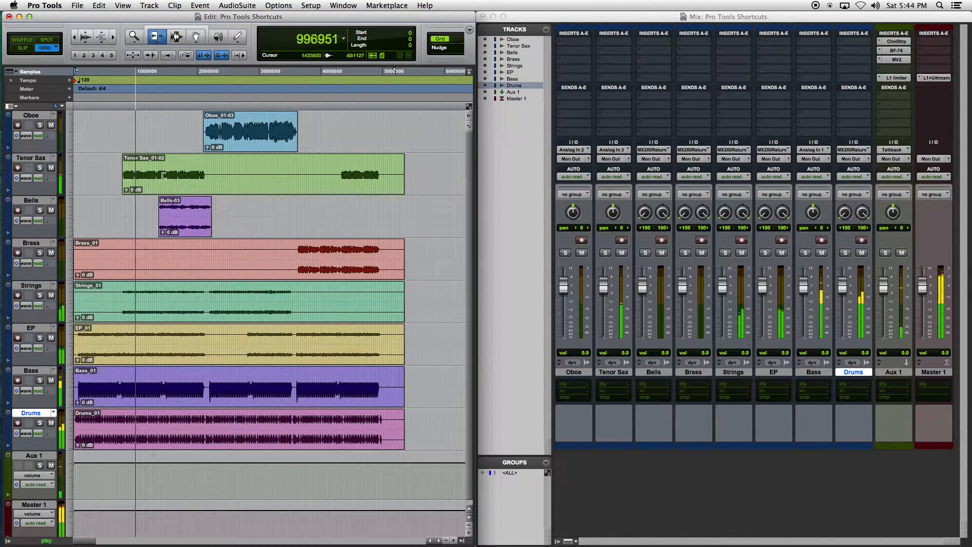
pyautogui.moveTo(163, 219); pyautogui.dragTo(76, 210)
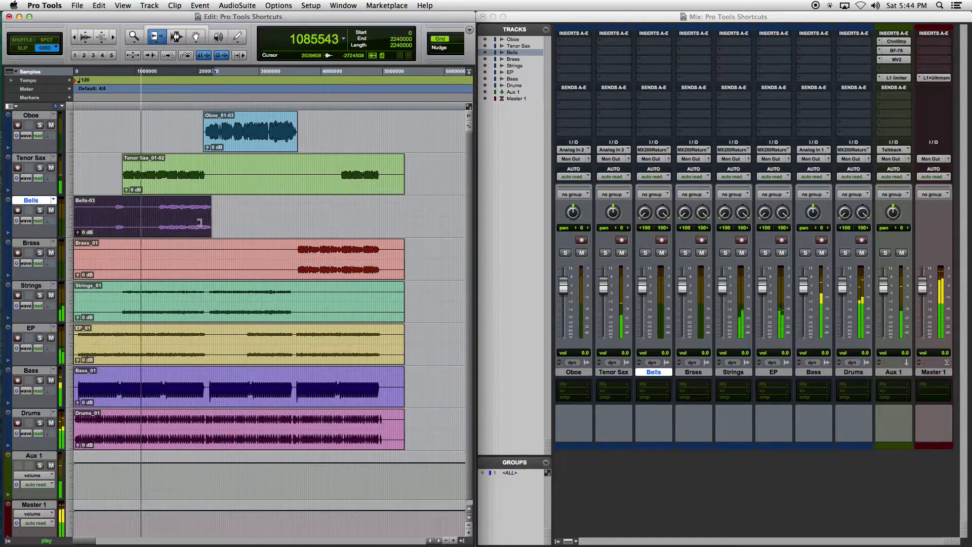
pyautogui.moveTo(279, 221); pyautogui.dragTo(451, 221)
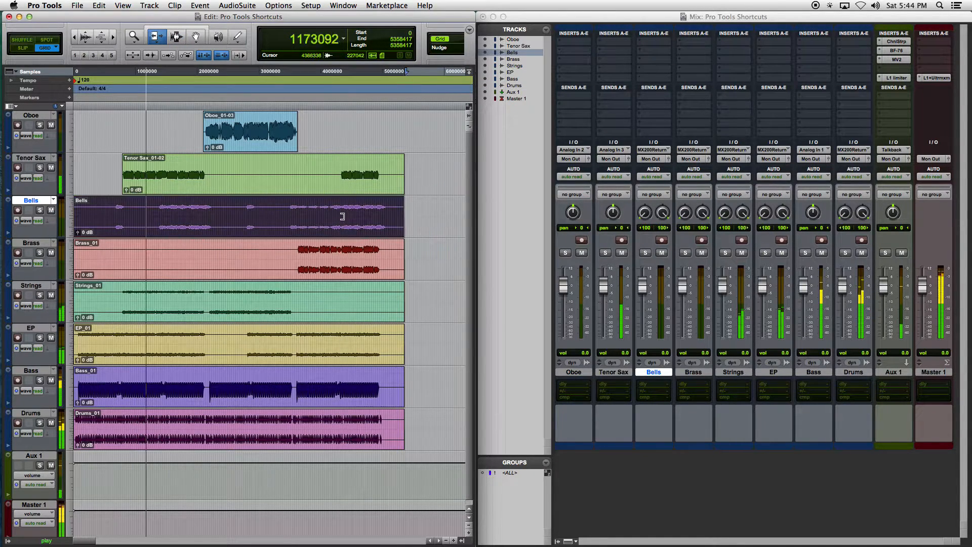
# Place the edit cursor at sample 700000 on the Bells track with the Selector tool, audition from there and stop playback
pyautogui.press('F7')
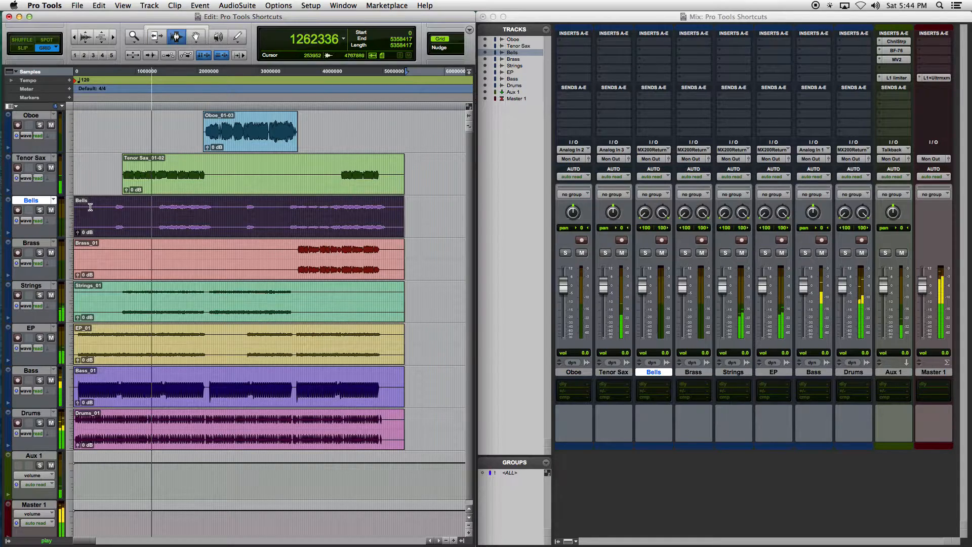
pyautogui.click(117, 203)
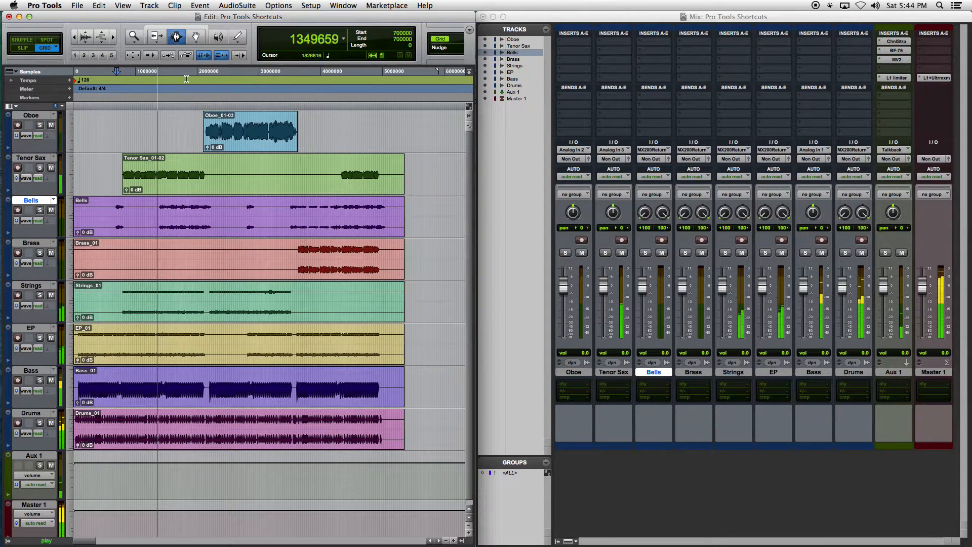
pyautogui.press('space')
pyautogui.press('space')
pyautogui.press('space')
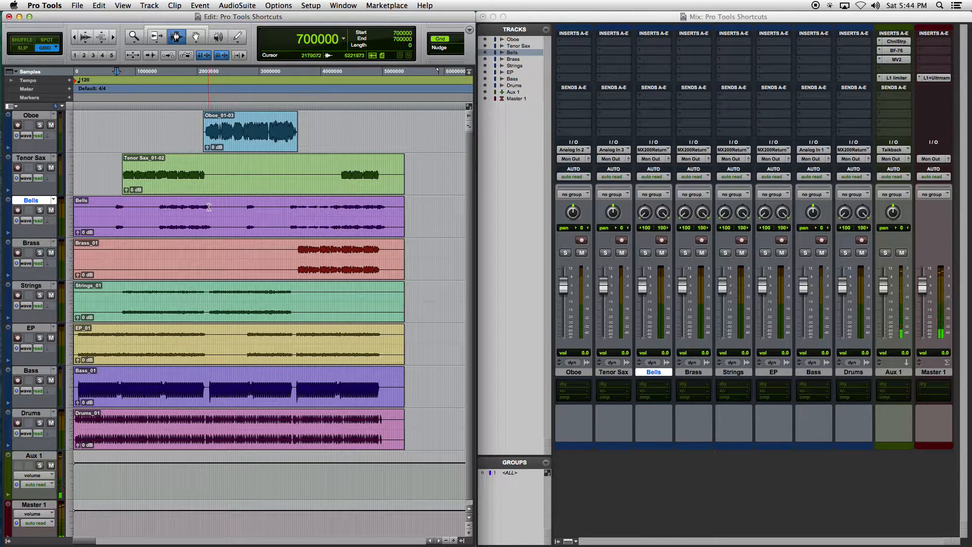
# Select the Bells passage from sample 1350000 to 2230000 and try to open the loop options for it
pyautogui.moveTo(211, 208); pyautogui.dragTo(158, 212)
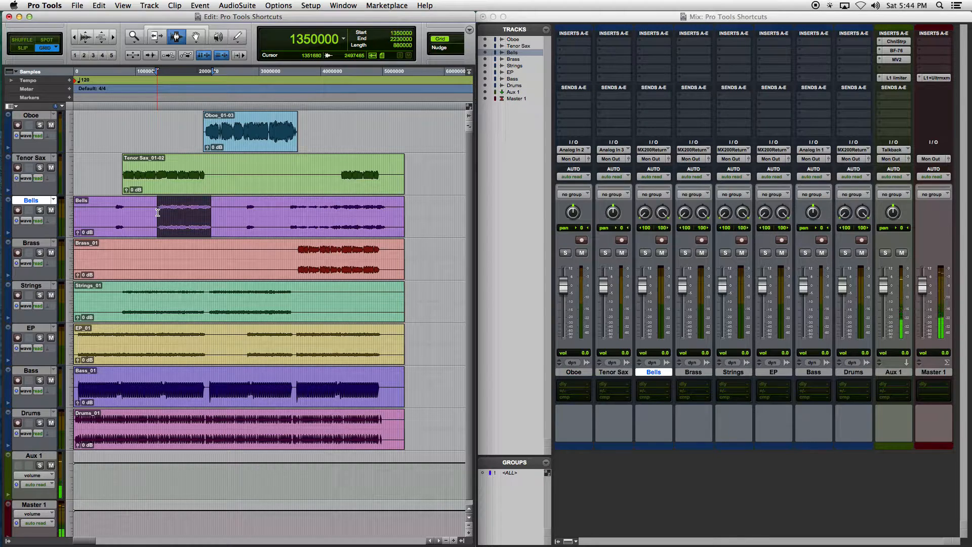
pyautogui.hotkey('ctrl', 'alt', 'l')
pyautogui.hotkey('ctrl', 'shift', 'l')
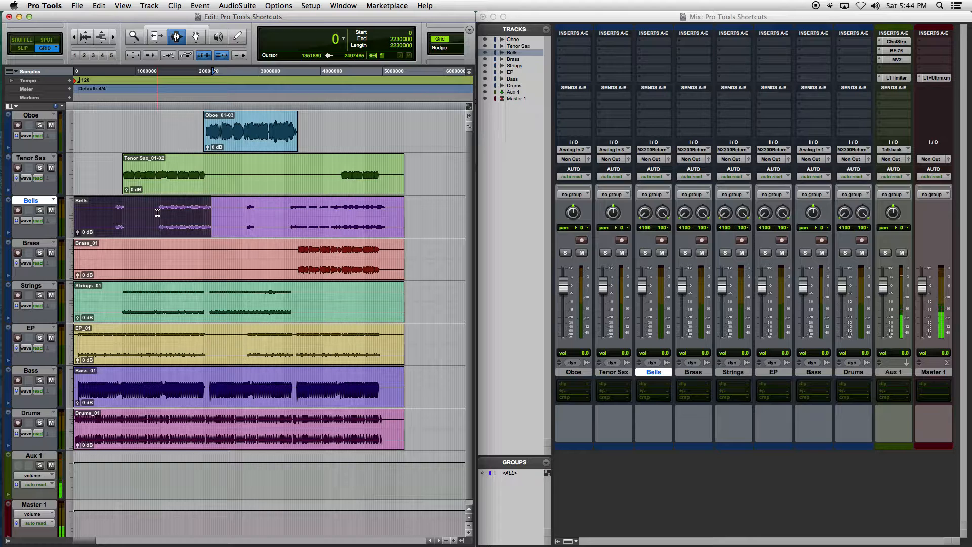
pyautogui.press('alt+super+l')
pyautogui.press('alt+super+l')
# Select the Bells passage from sample 1350000 to 1870000 and extend the selection to the whole clip, sample 0 to 5358417
pyautogui.moveTo(158, 213); pyautogui.dragTo(189, 221)
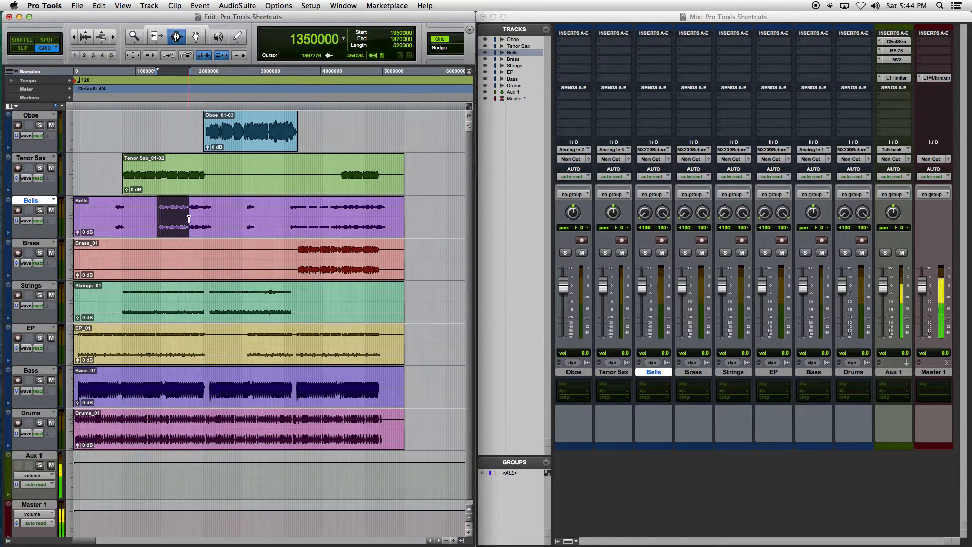
pyautogui.press('alt+super+l')
pyautogui.press('ctrl+super+l')
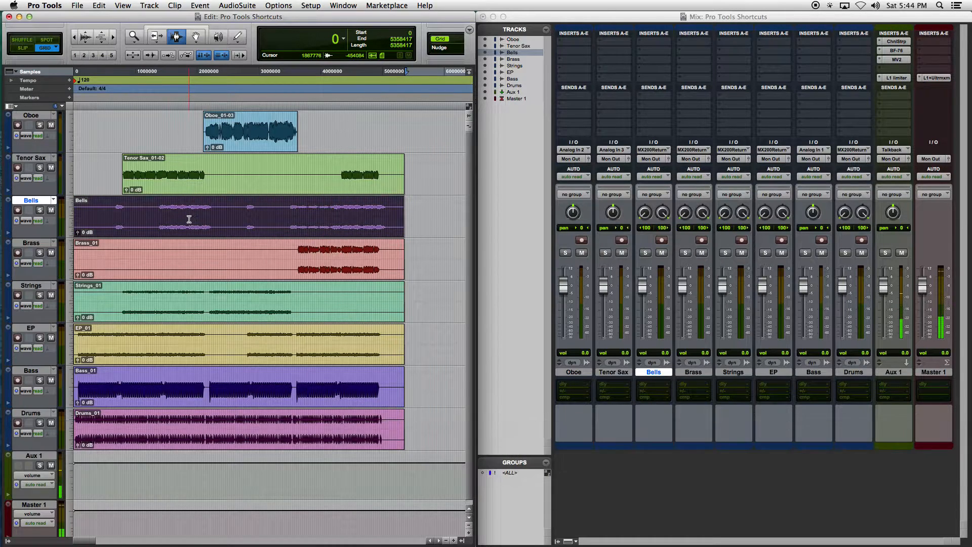
pyautogui.press('ctrl+super+l')
# Find the clip Loop command, examine the Loop Length option in Clip Looping for the Bells clip, and cancel
pyautogui.click(98, 5)
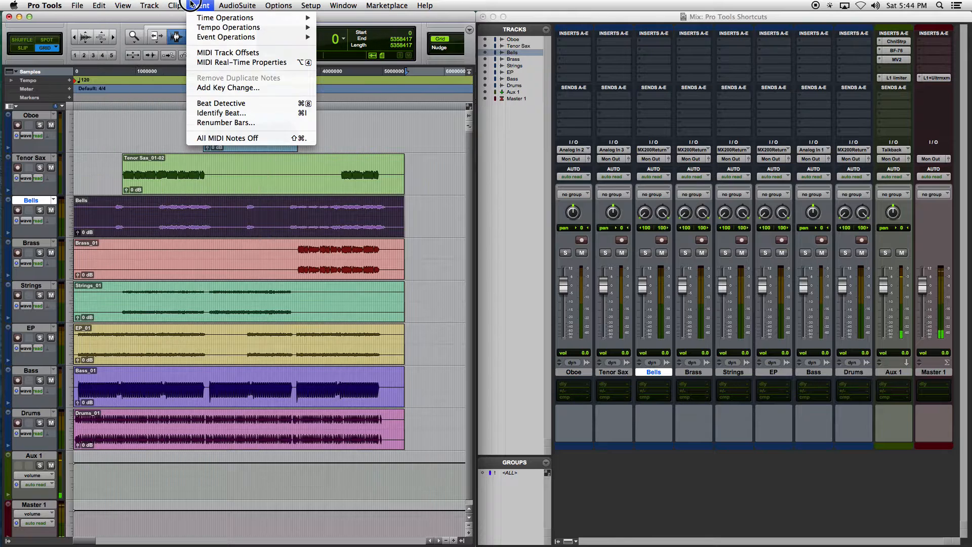
pyautogui.moveTo(183, 4)
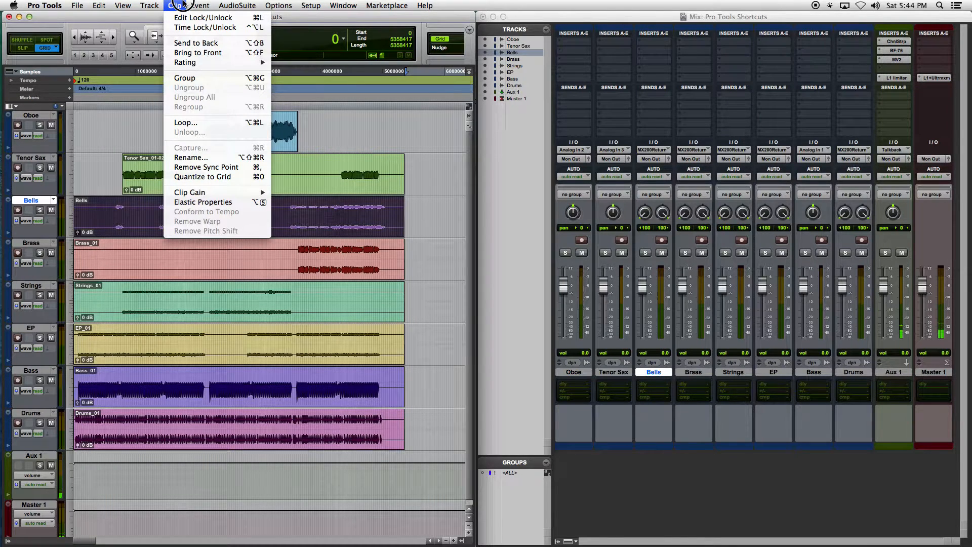
pyautogui.click(183, 4)
pyautogui.press('shift+super+l')
pyautogui.press('alt+super+l')
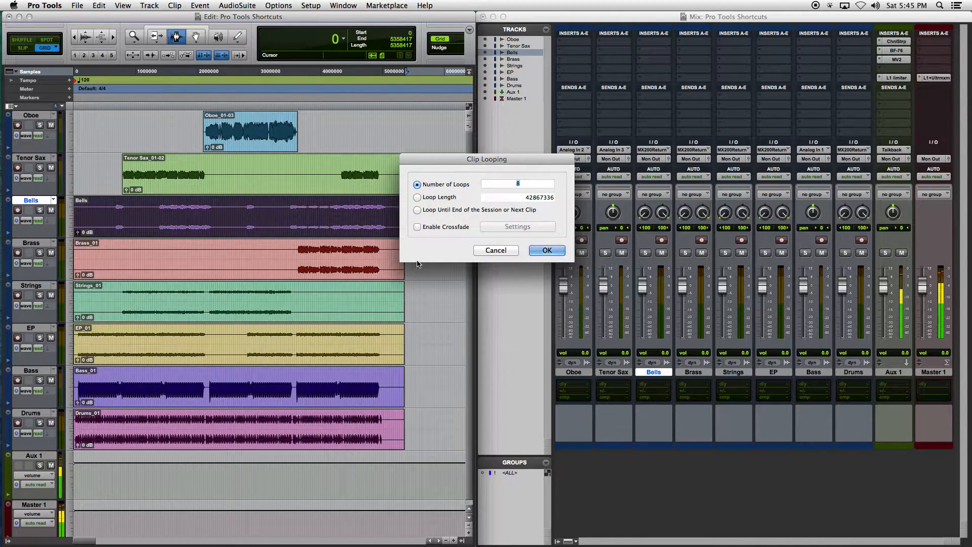
pyautogui.click(417, 197)
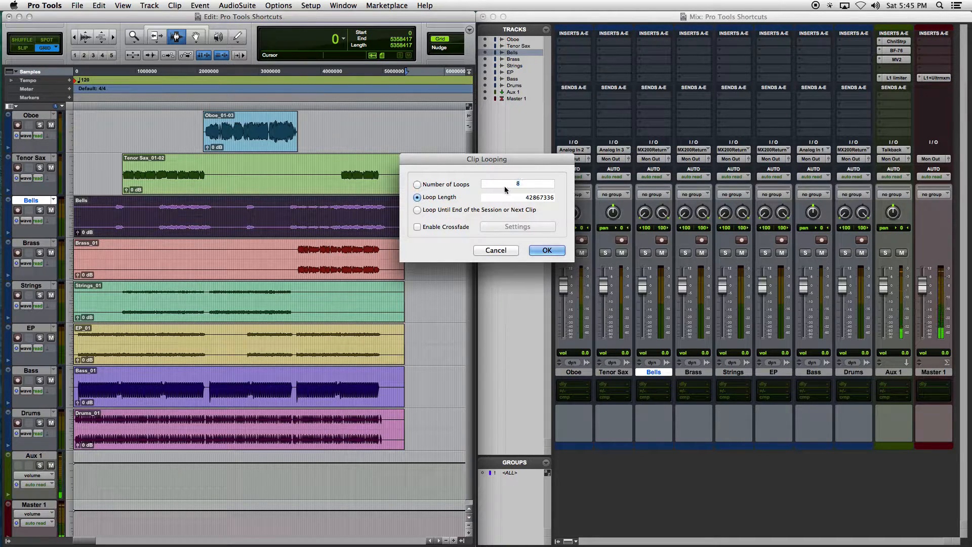
pyautogui.click(527, 197)
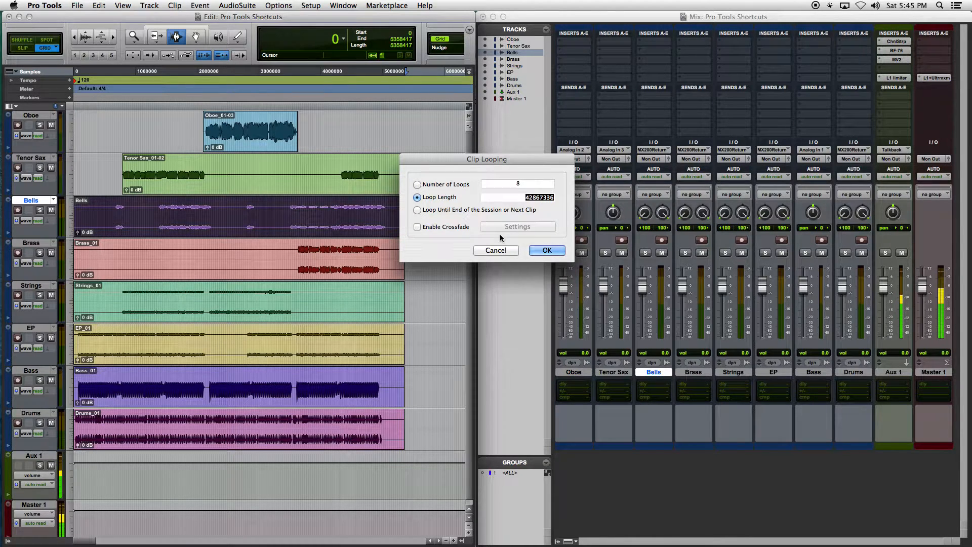
pyautogui.click(496, 250)
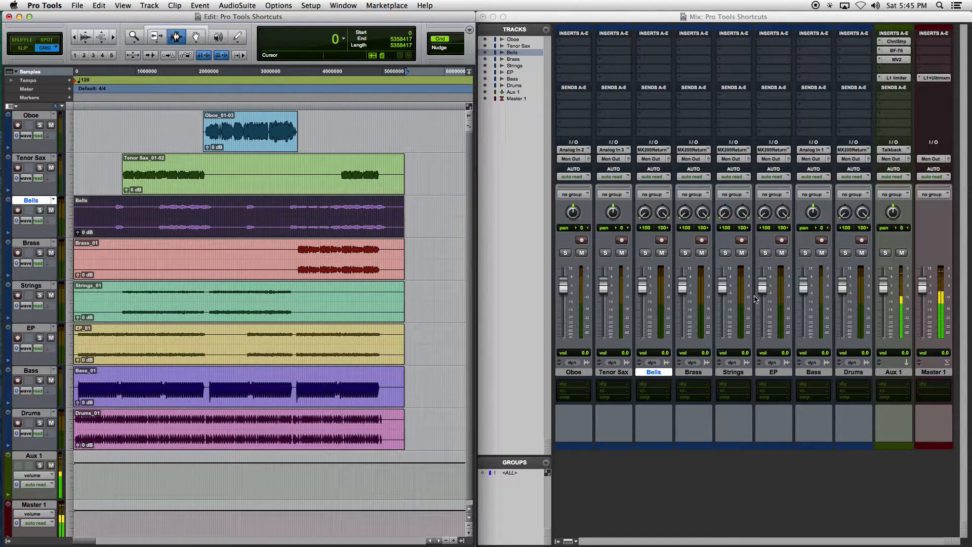
# Place the edit cursor at sample 90000 on the Bass track, at the first bass notes
pyautogui.click(308, 175)
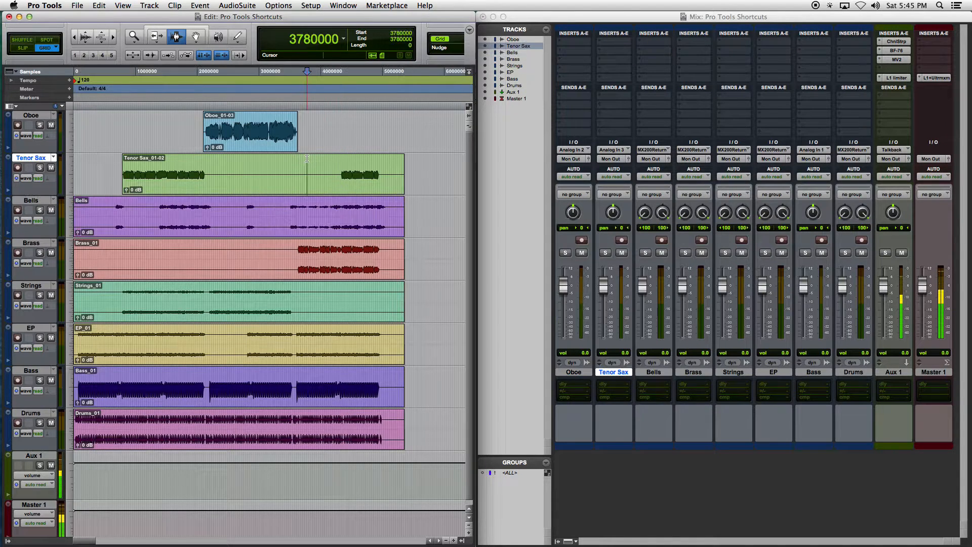
pyautogui.click(307, 255)
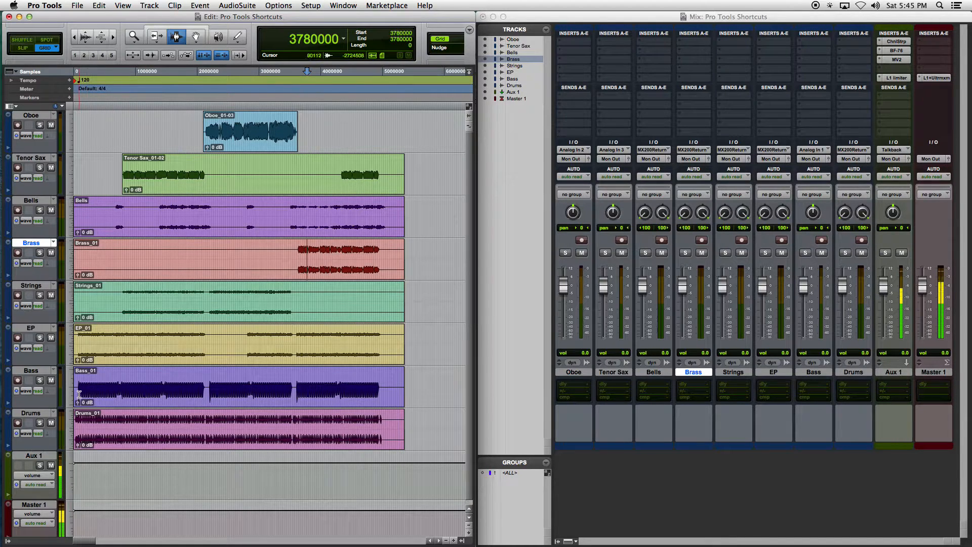
pyautogui.click(79, 394)
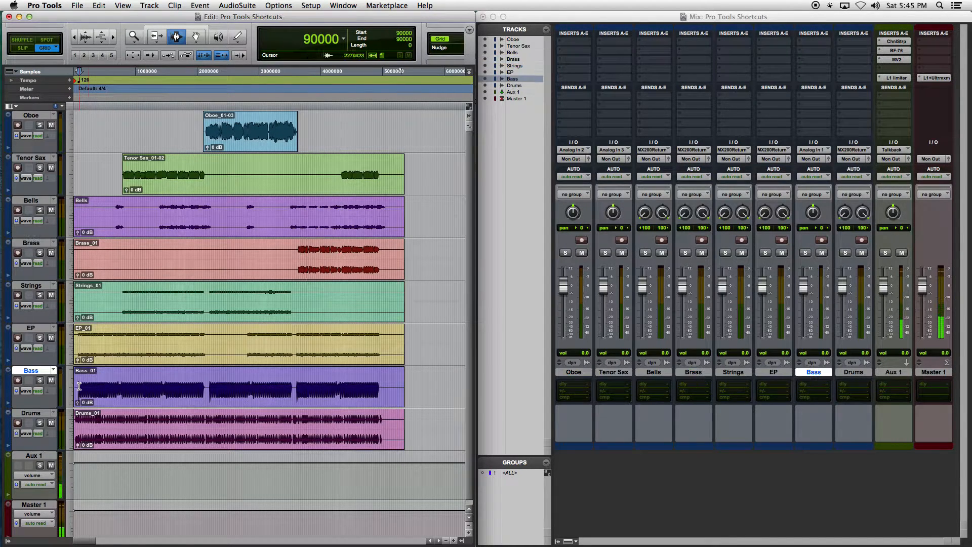
# Switch to Slip edit mode and place the edit cursor at sample 32896 on the Drums track, at the first drum hit
pyautogui.click(114, 40)
pyautogui.click(113, 41)
pyautogui.click(113, 40)
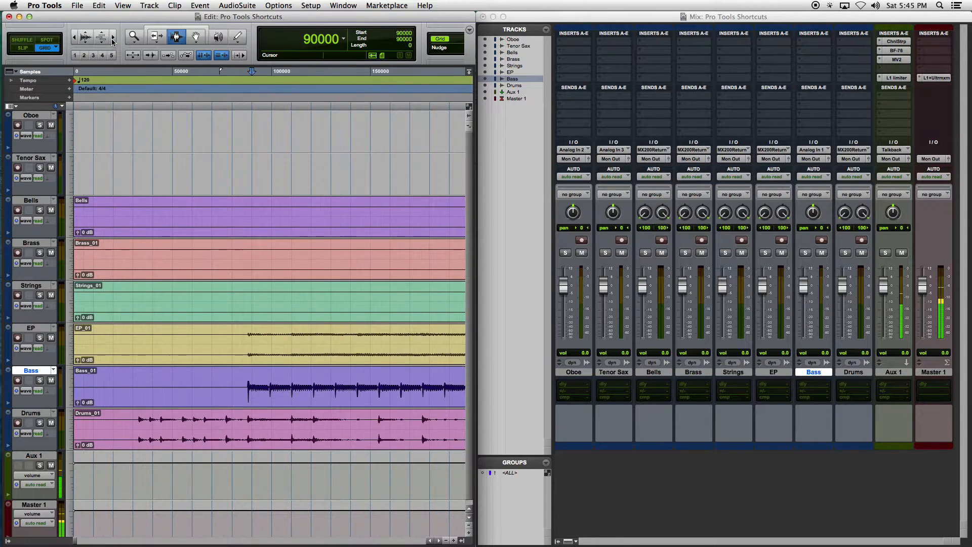
pyautogui.click(113, 40)
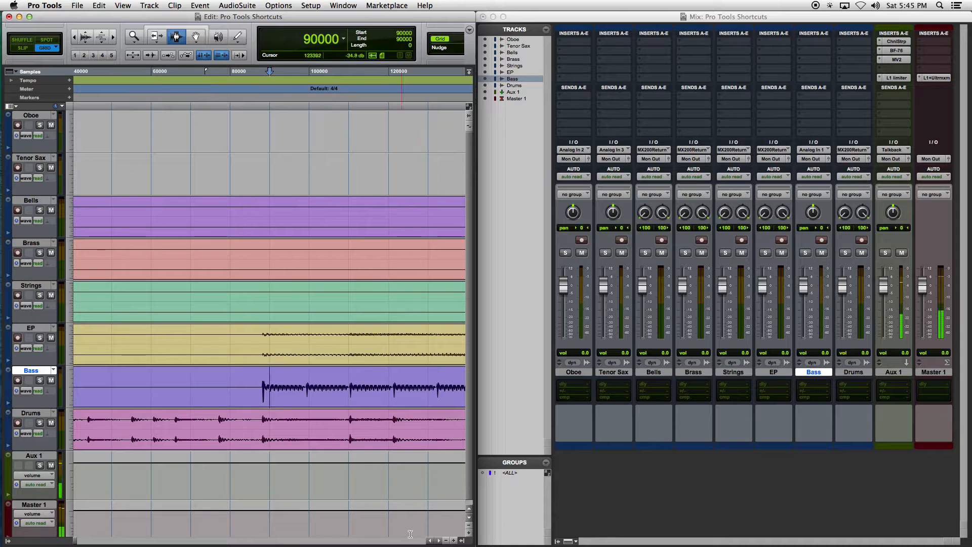
pyautogui.click(430, 540)
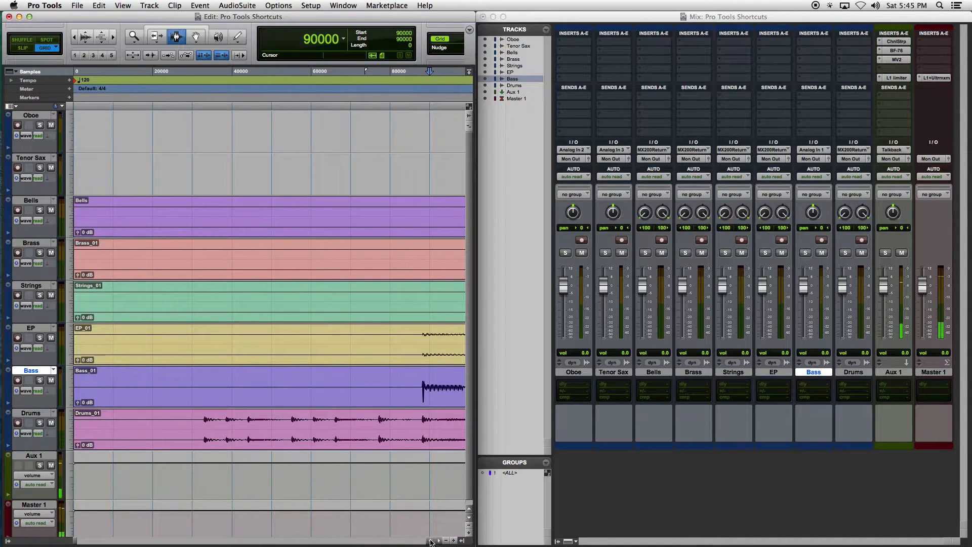
pyautogui.click(203, 419)
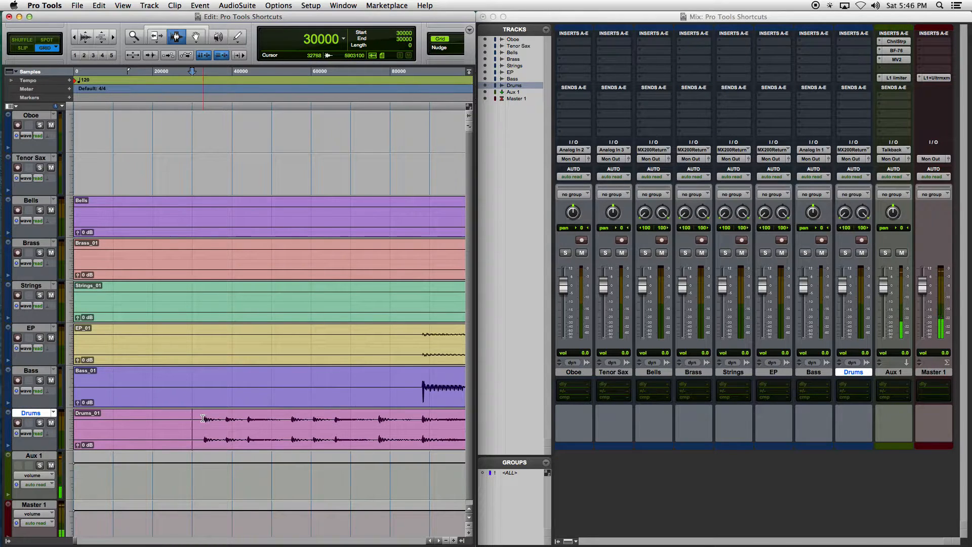
pyautogui.click(217, 416)
pyautogui.click(195, 412)
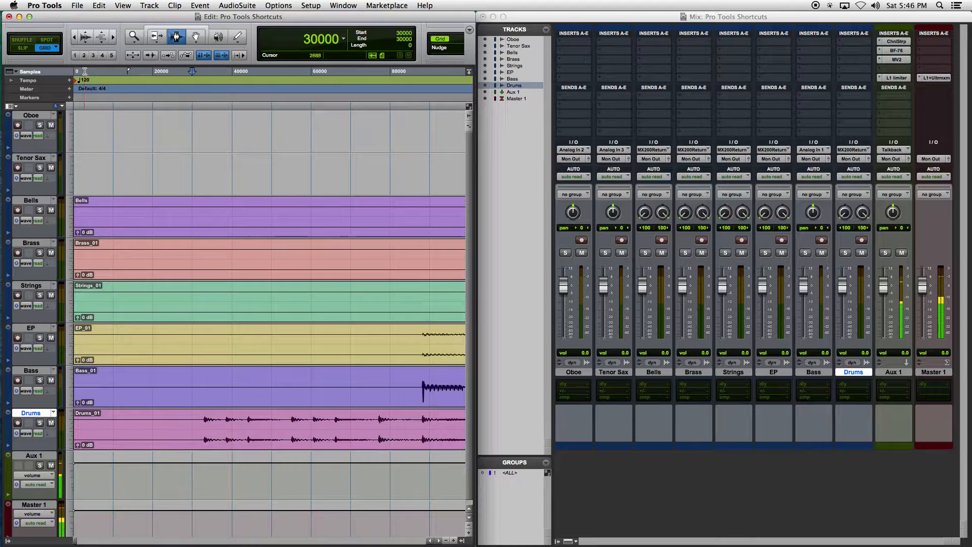
pyautogui.click(22, 47)
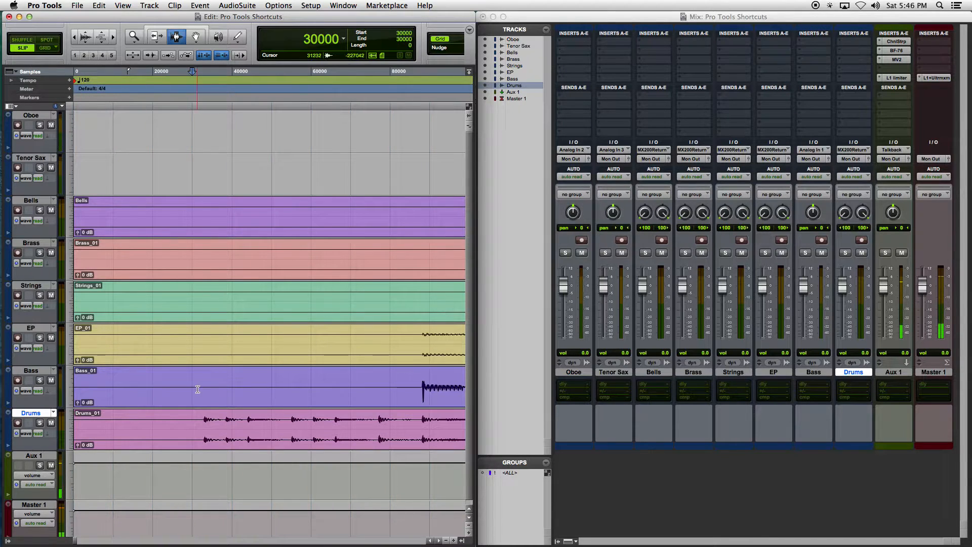
pyautogui.click(206, 419)
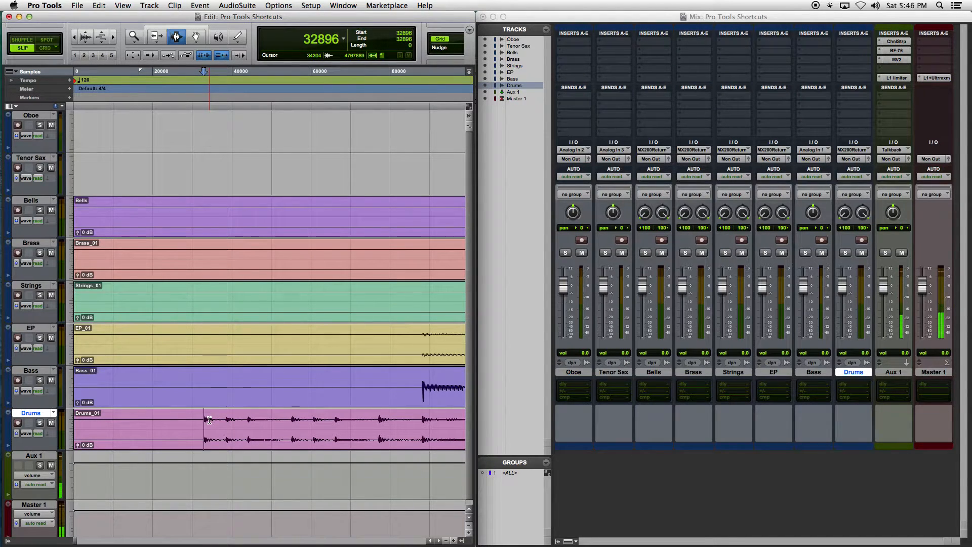
pyautogui.press('shift')
pyautogui.hotkey('shift', '1')
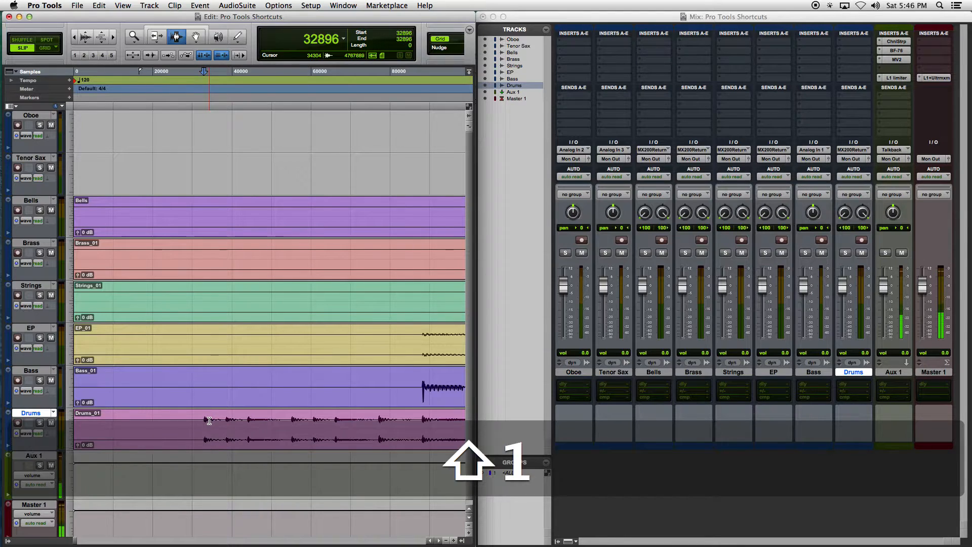
pyautogui.press('shift')
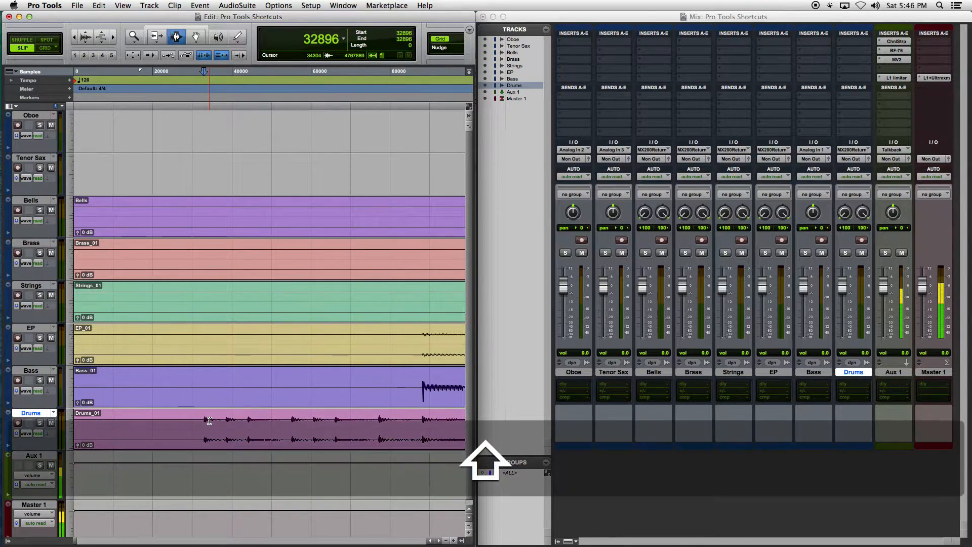
pyautogui.hotkey('shift', '1')
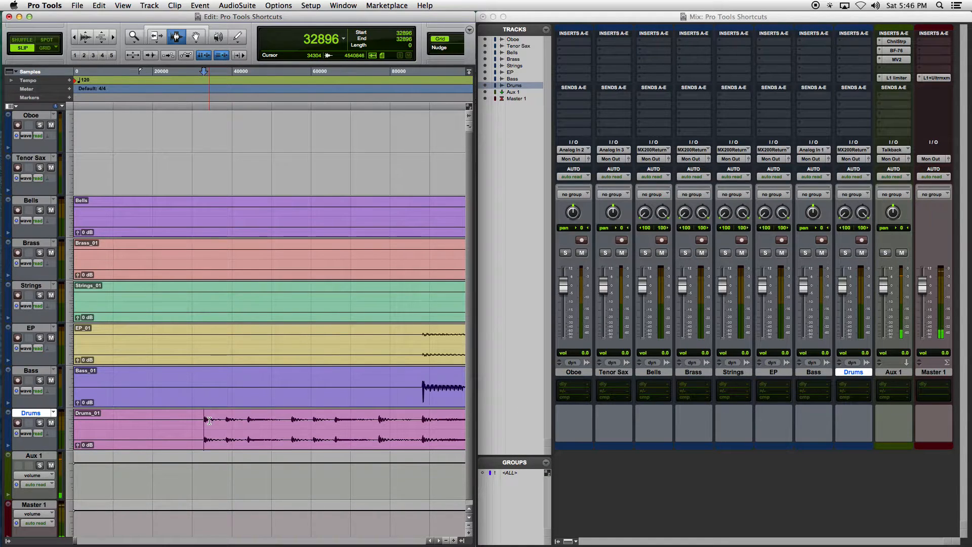
pyautogui.press('shift')
pyautogui.hotkey('shift', '1')
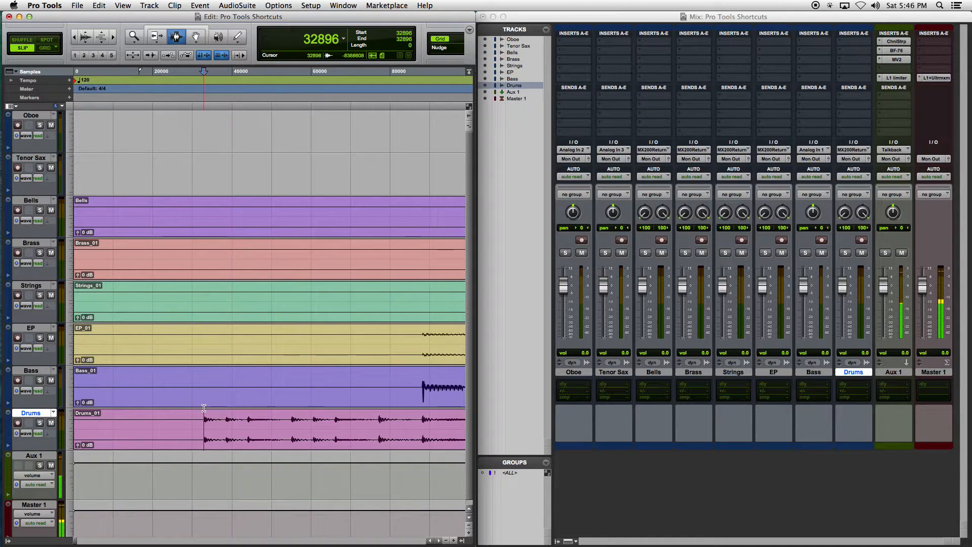
pyautogui.hotkey('shift', '1')
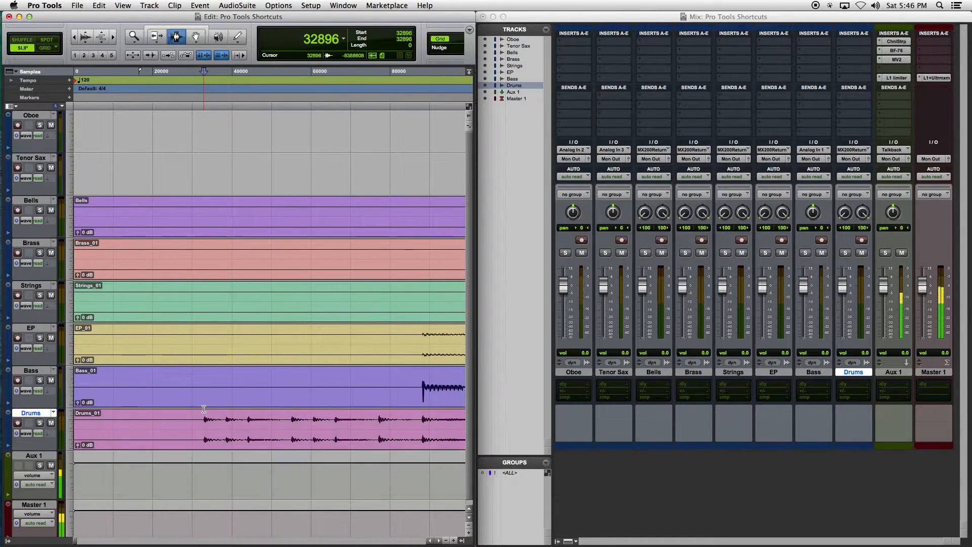
pyautogui.hotkey('shift', '1')
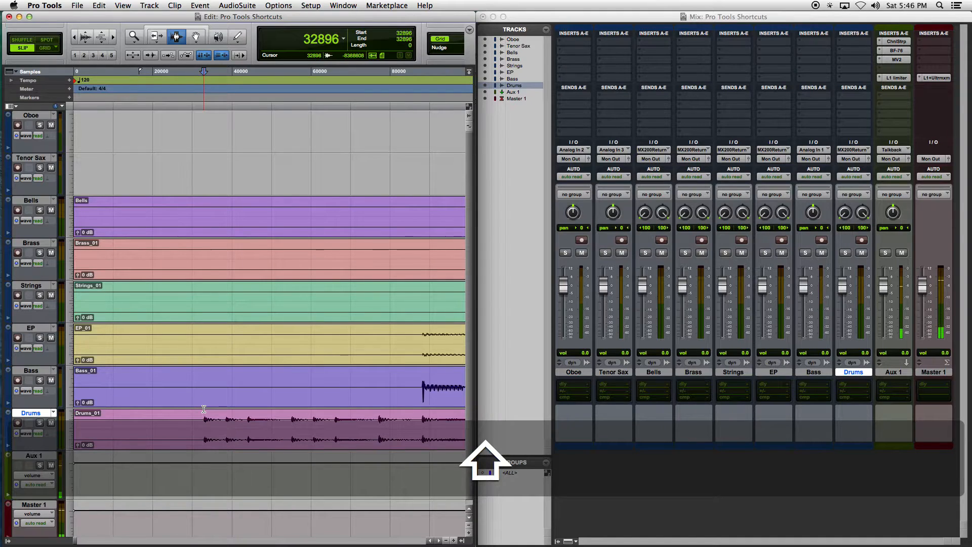
pyautogui.hotkey('shift', '1')
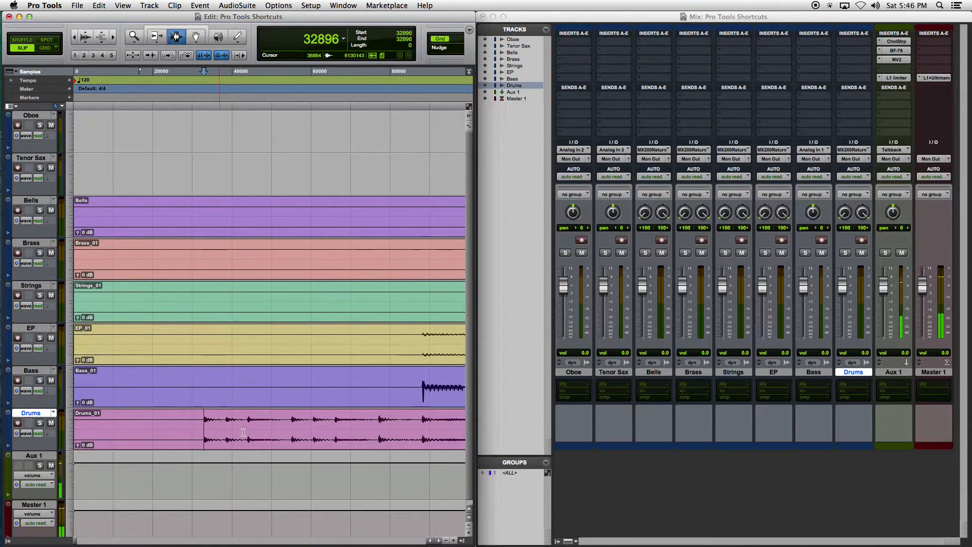
pyautogui.hotkey('shift', '1')
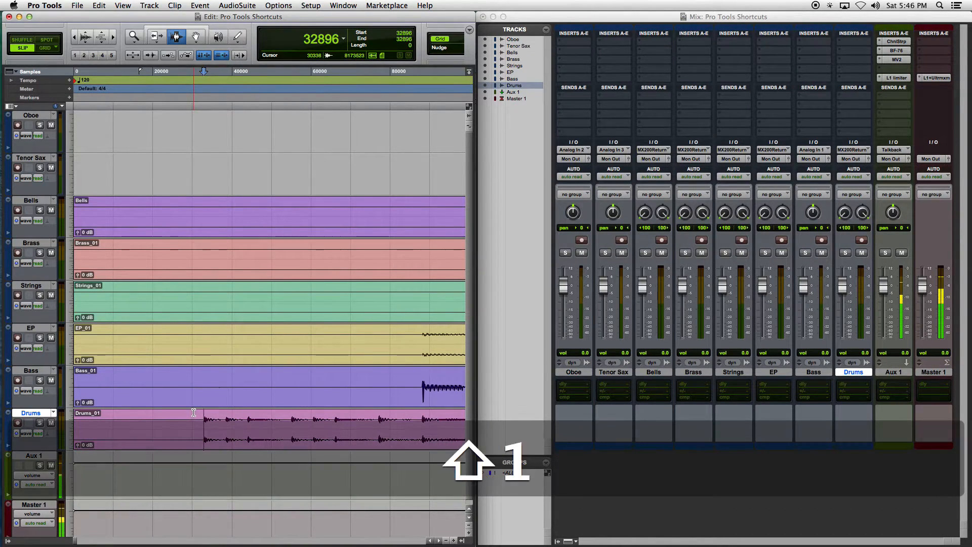
pyautogui.hotkey('shift', '1')
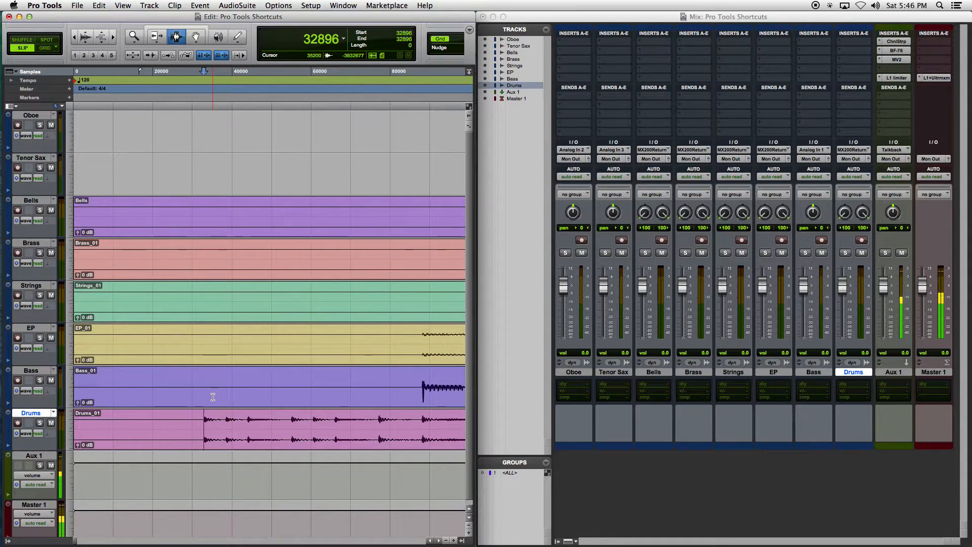
# Place the edit cursor at sample 3153920 in the Oboe clip and play the session briefly from there
pyautogui.hscroll(10, 384, 355)
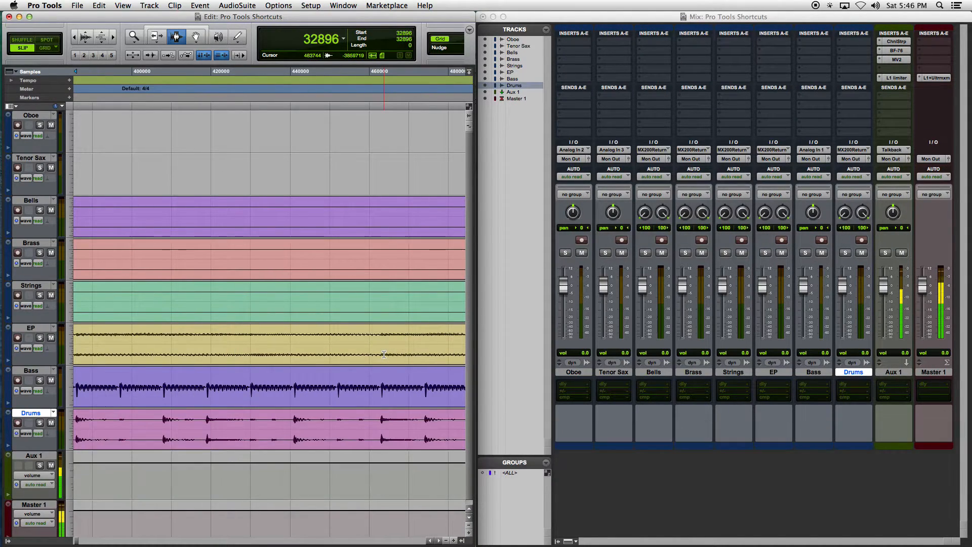
pyautogui.hscroll(10, 384, 354)
pyautogui.hscroll(4, 435, 542)
pyautogui.click(438, 541)
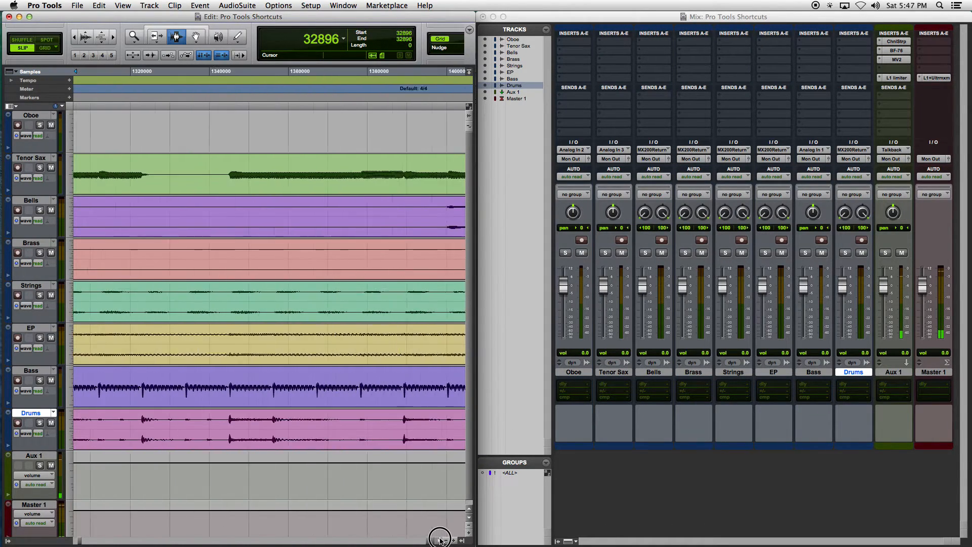
pyautogui.click(448, 541)
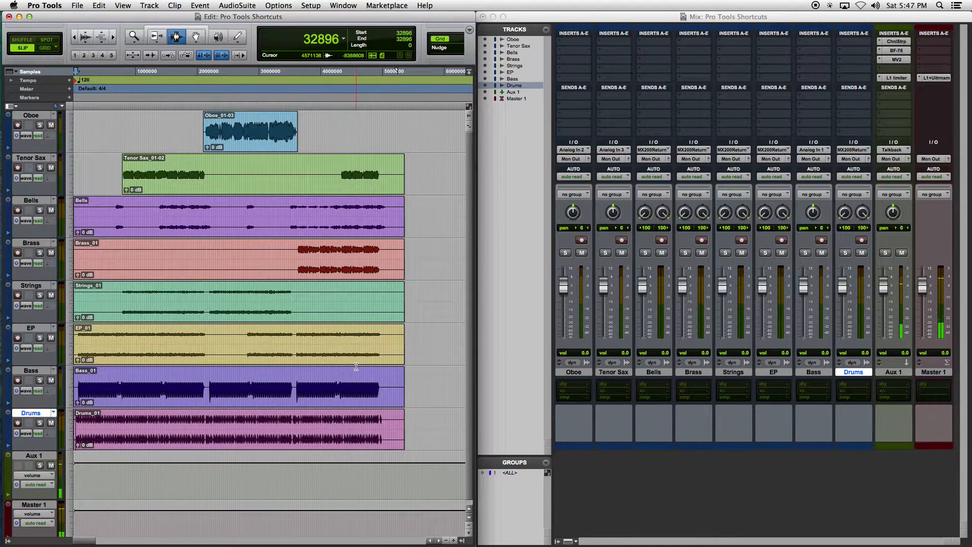
pyautogui.click(249, 135)
pyautogui.click(261, 144)
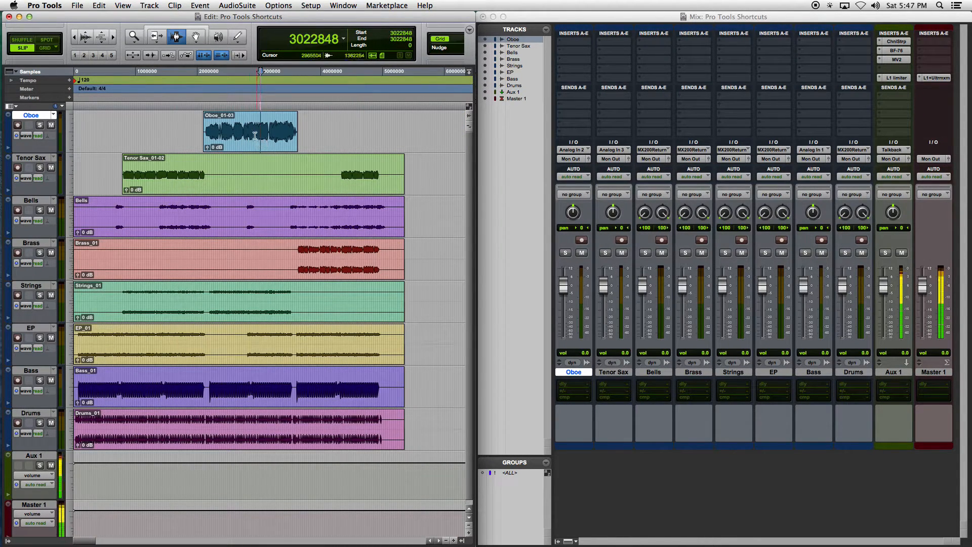
pyautogui.moveTo(243, 129); pyautogui.dragTo(253, 128)
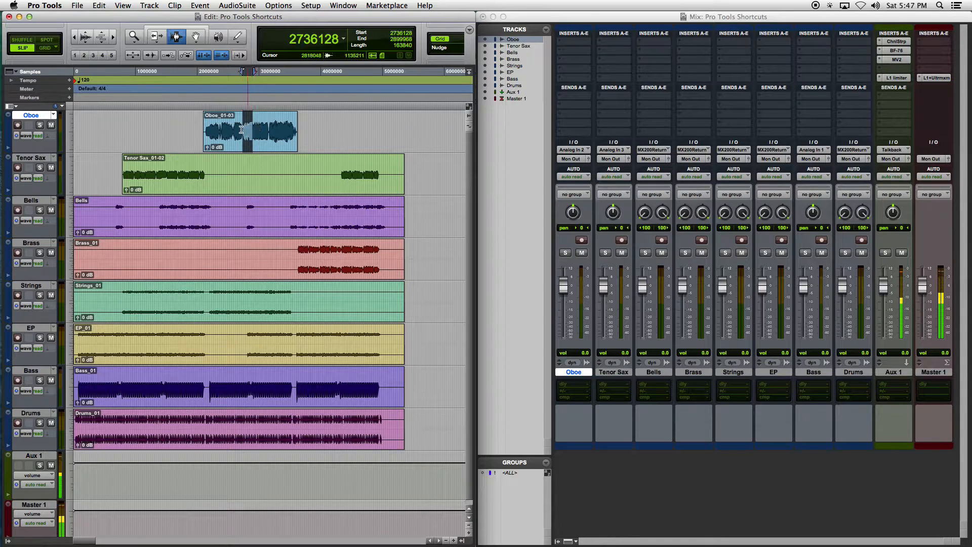
pyautogui.click(245, 129)
pyautogui.click(269, 130)
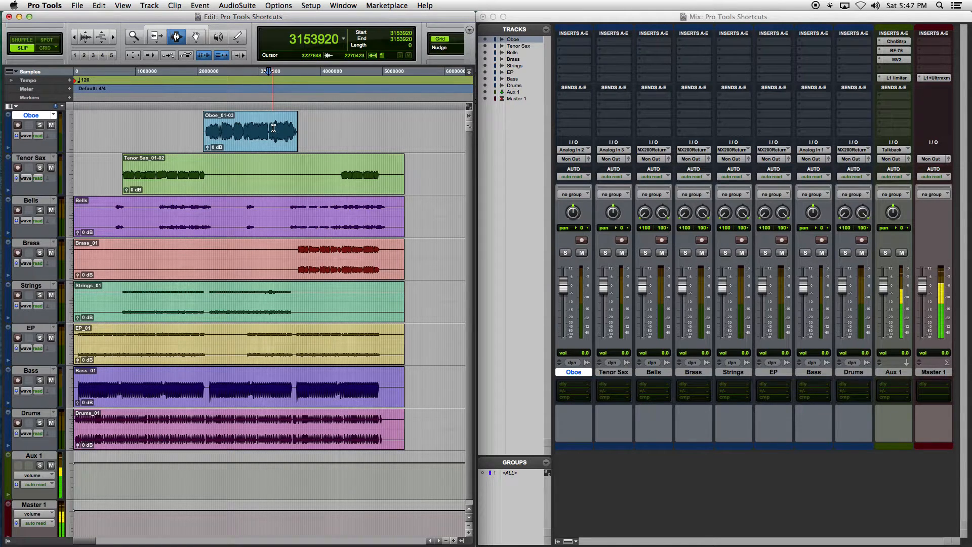
pyautogui.press('space')
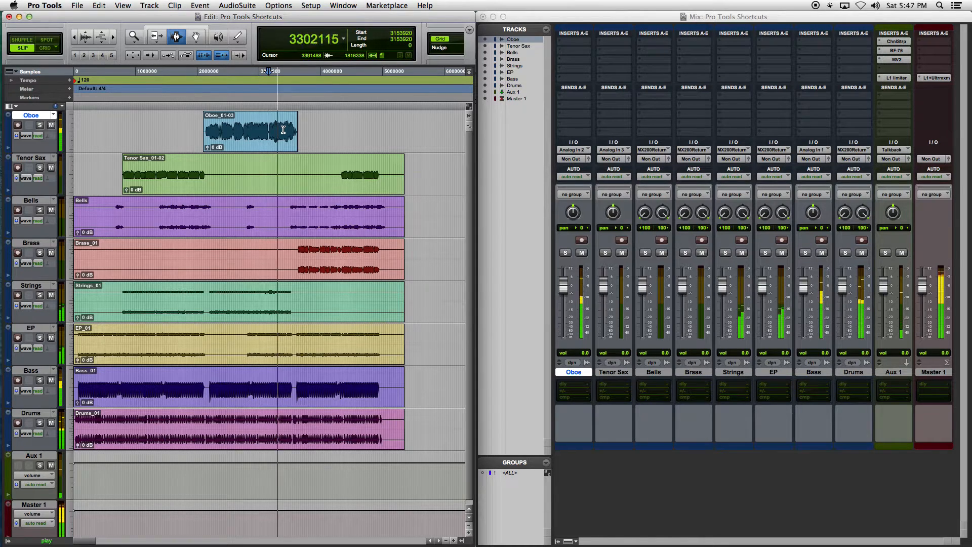
pyautogui.press('space')
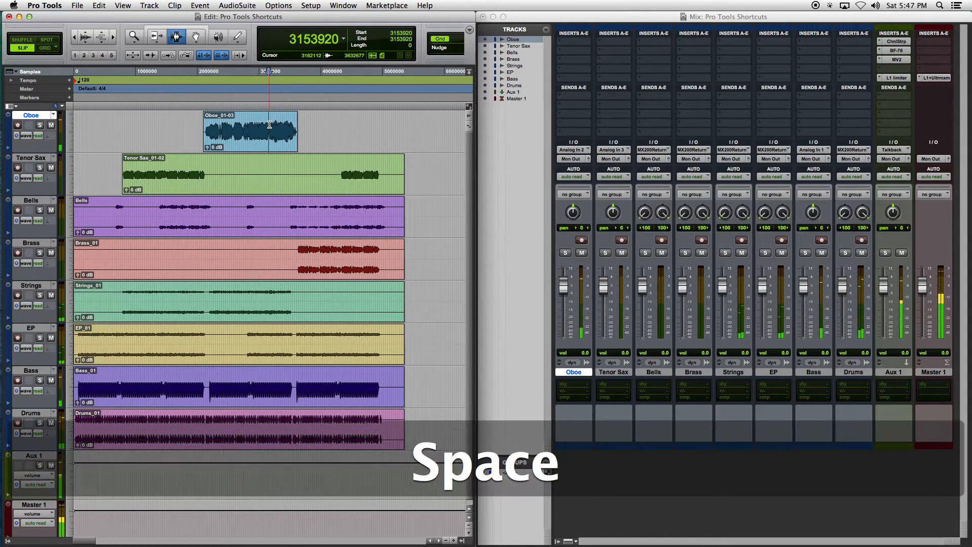
# Select the start of the Oboe phrase after the silent gap, from sample 3175263 to 3189645
pyautogui.click(112, 37)
pyautogui.click(112, 37)
pyautogui.click(113, 37)
pyautogui.click(112, 37)
pyautogui.click(112, 37)
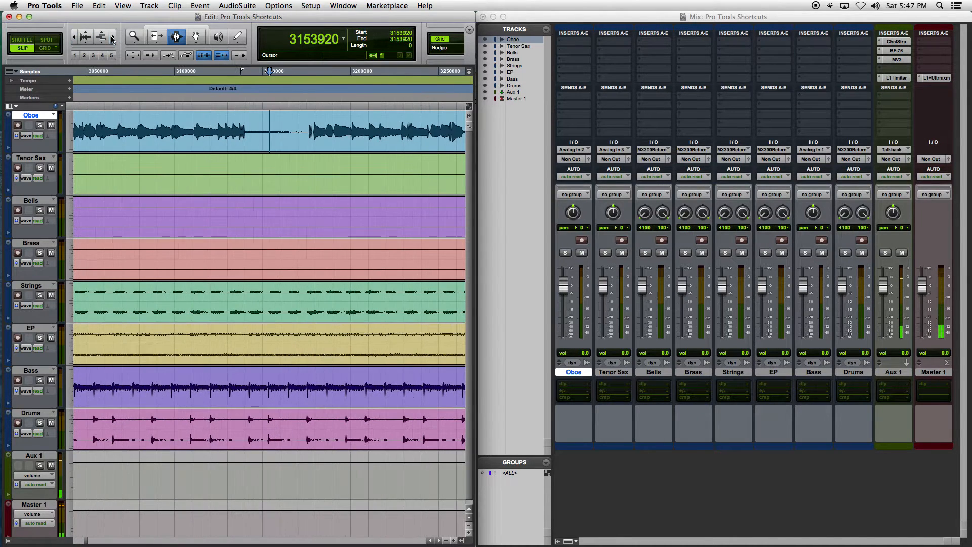
pyautogui.click(309, 134)
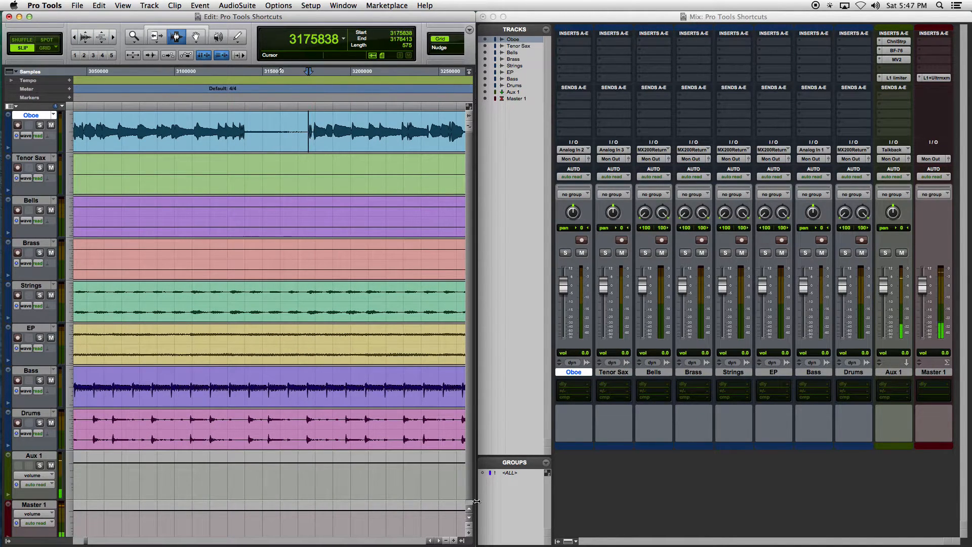
pyautogui.hscroll(5, 344, 435)
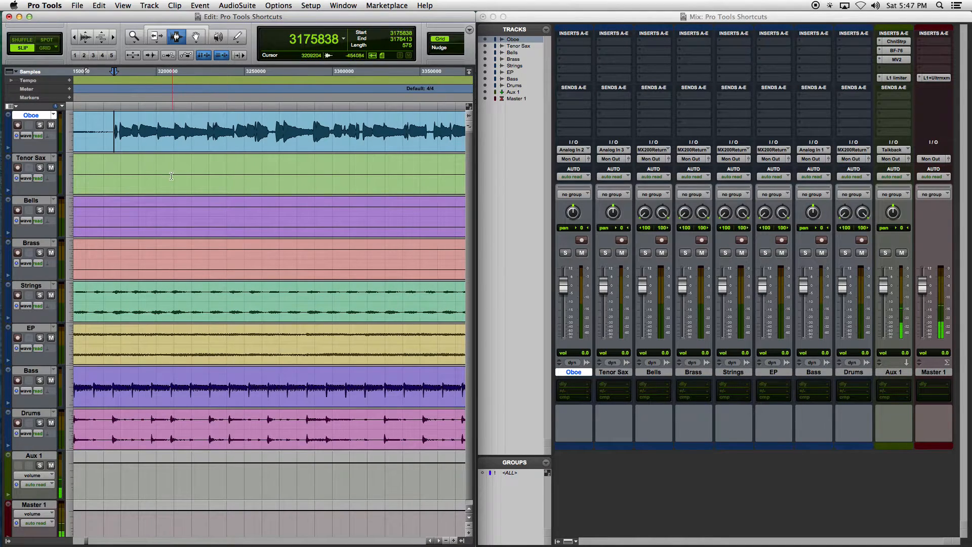
pyautogui.click(114, 127)
pyautogui.moveTo(114, 127); pyautogui.dragTo(138, 128)
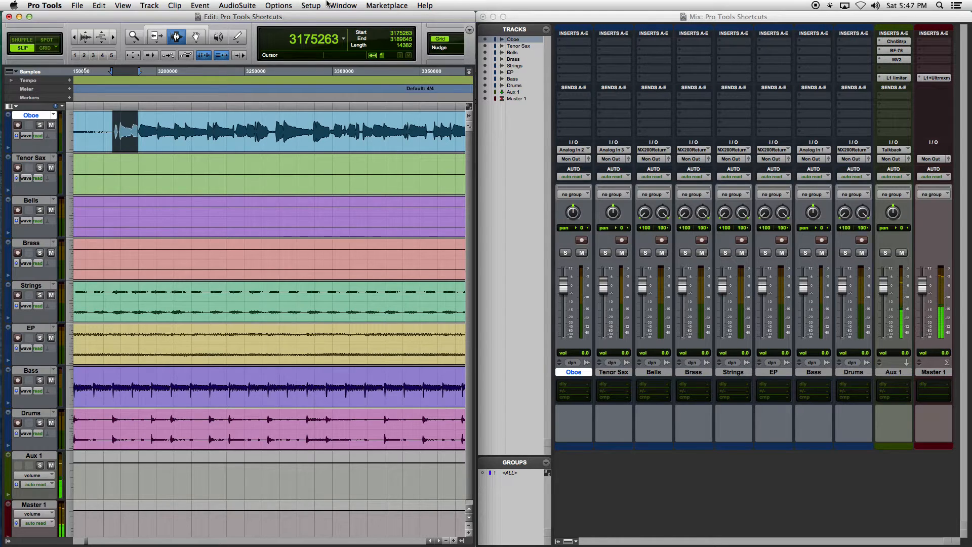
# Show the Transport window and place it over the upper part of the Mix window
pyautogui.click(315, 5)
pyautogui.moveTo(344, 5)
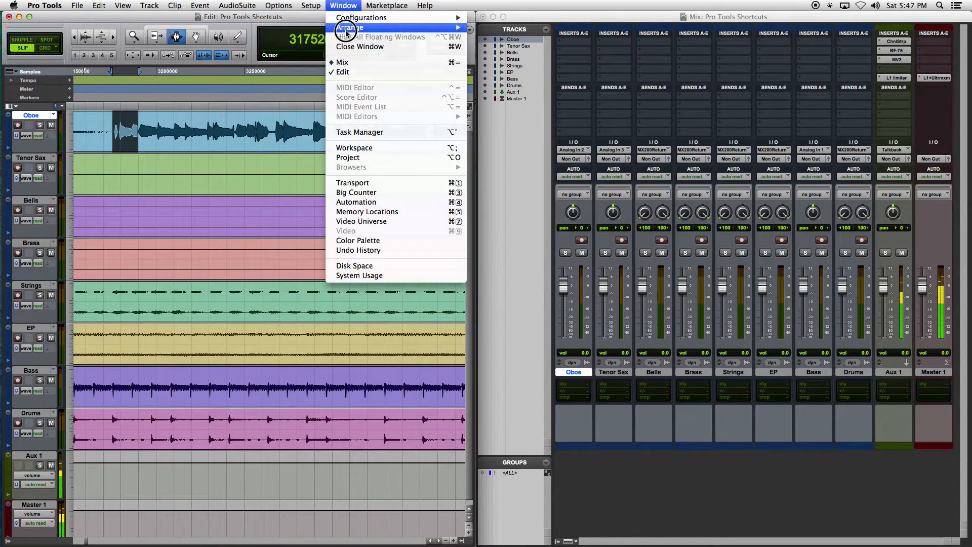
pyautogui.click(379, 183)
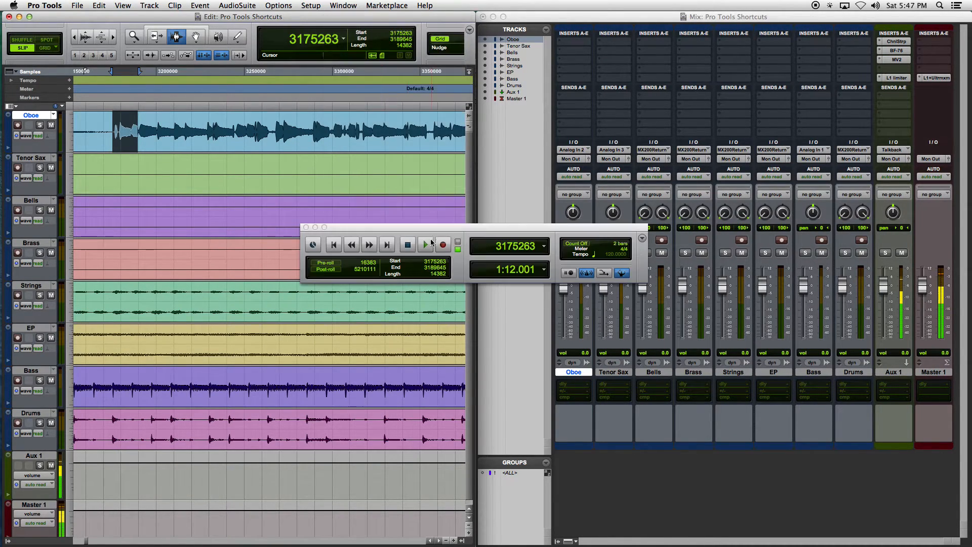
pyautogui.moveTo(398, 234); pyautogui.dragTo(604, 161)
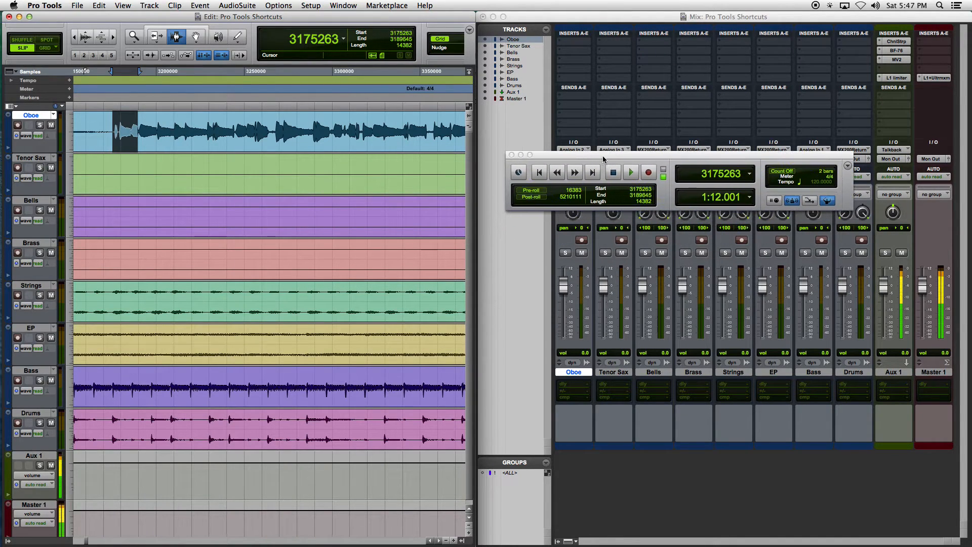
# Turn on Loop Playback for the selected Oboe passage
pyautogui.hscroll(-5, 314, 129)
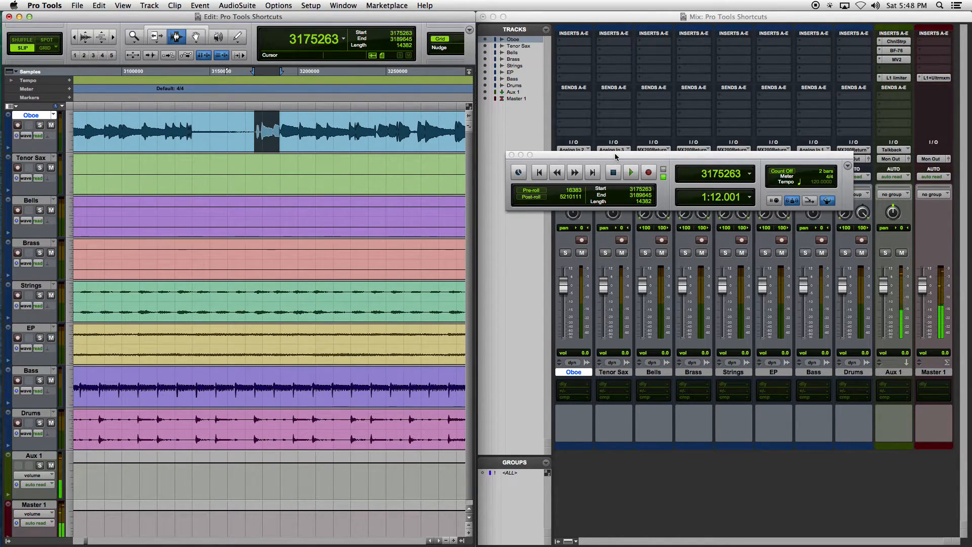
pyautogui.press('shift+super')
pyautogui.press('shift+super+l')
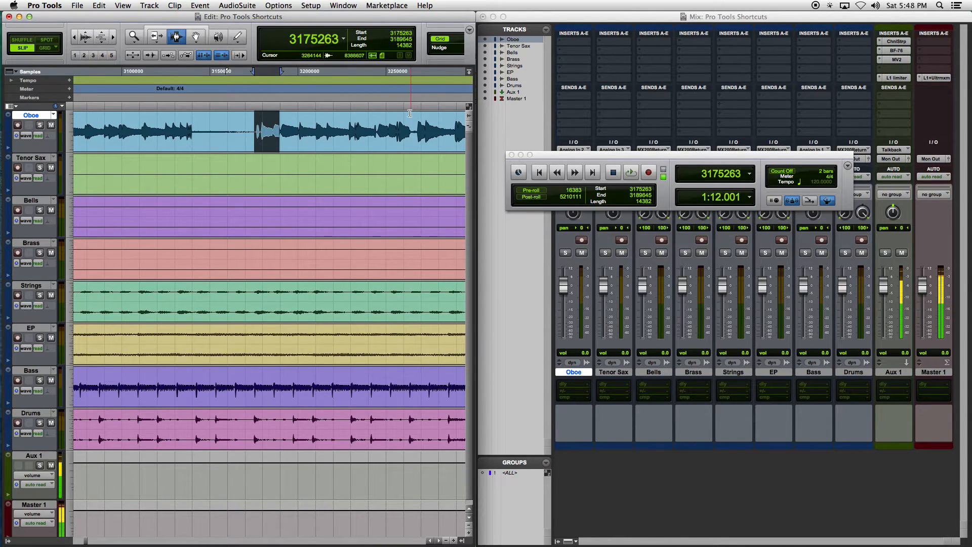
# Start and stop playback of the looped Oboe selection several times to audition it
pyautogui.press('space')
pyautogui.press('space')
pyautogui.press('space')
pyautogui.press('space')
pyautogui.press('space')
pyautogui.press('space')
pyautogui.press('space')
pyautogui.press('space')
pyautogui.press('space')
pyautogui.press('space')
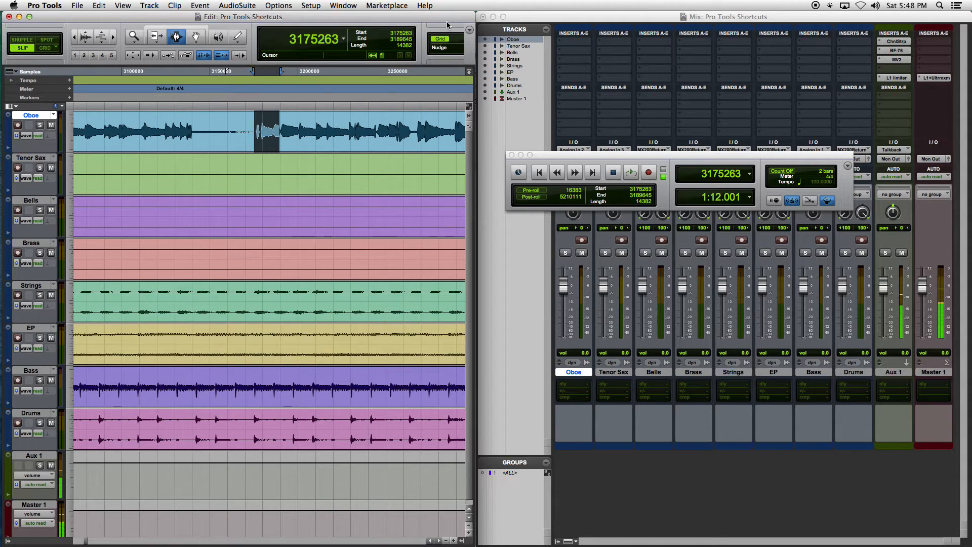
# Widen the Edit window enough to show the Grid and Nudge values, and close the Transport window
pyautogui.moveTo(472, 543); pyautogui.dragTo(550, 545)
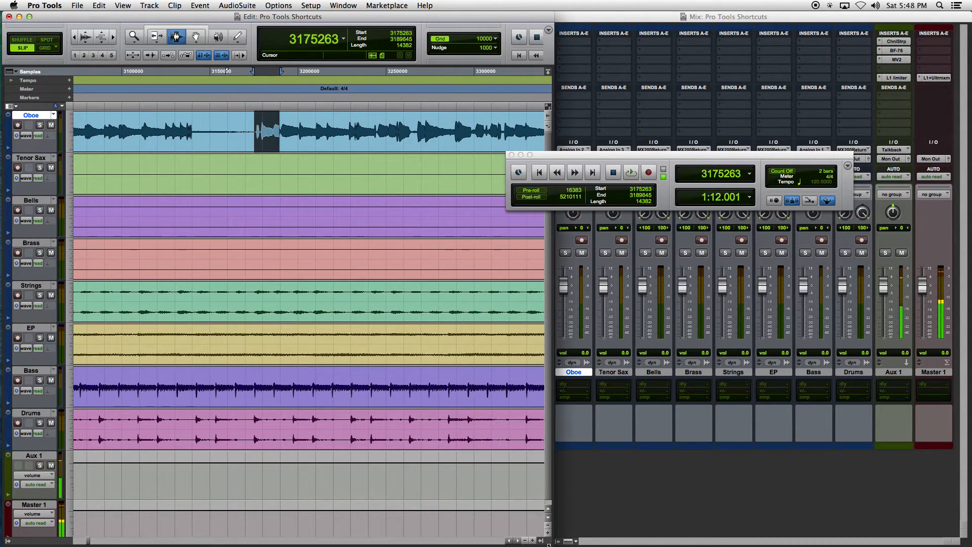
pyautogui.click(512, 155)
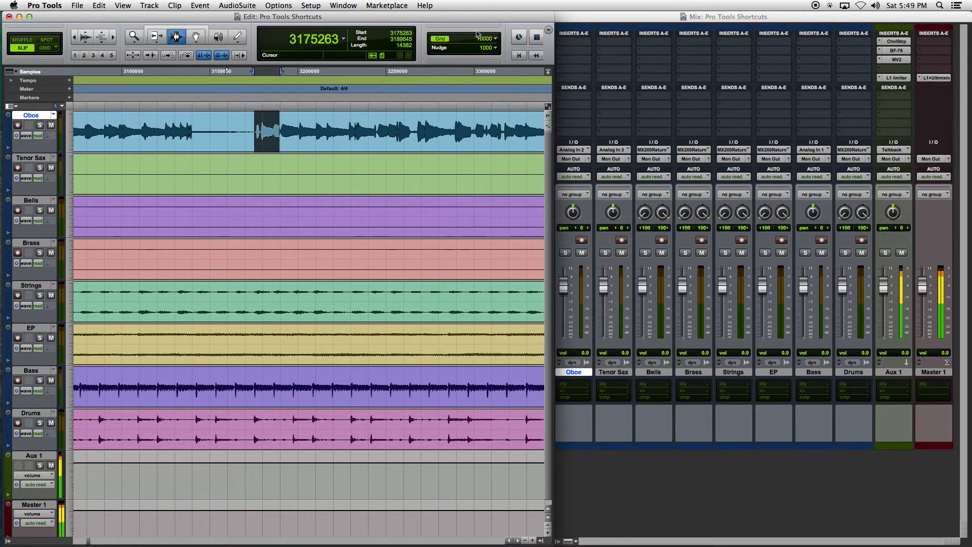
# Examine the available Grid increments and time scales, and close the list without choosing another value
pyautogui.click(495, 37)
pyautogui.click(495, 37)
pyautogui.click(495, 36)
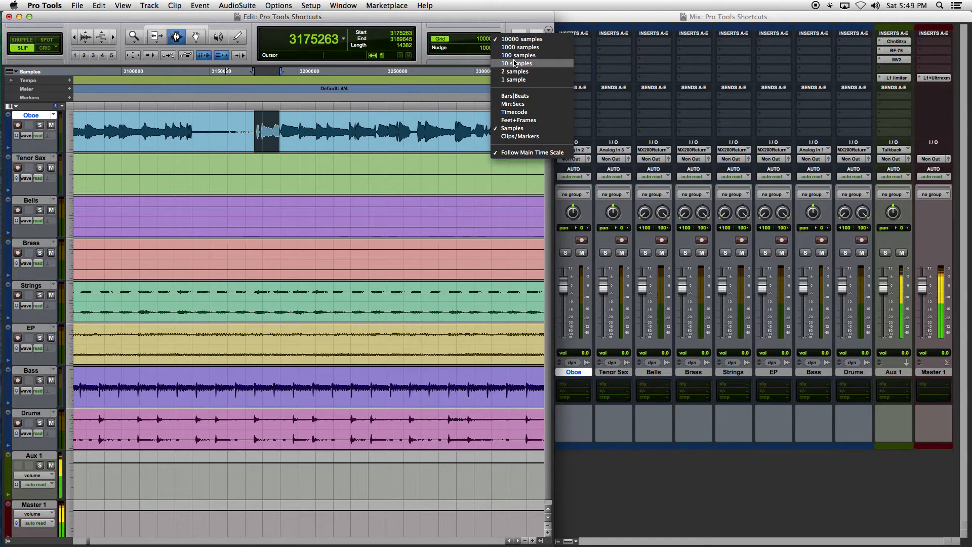
pyautogui.click(492, 38)
pyautogui.click(491, 39)
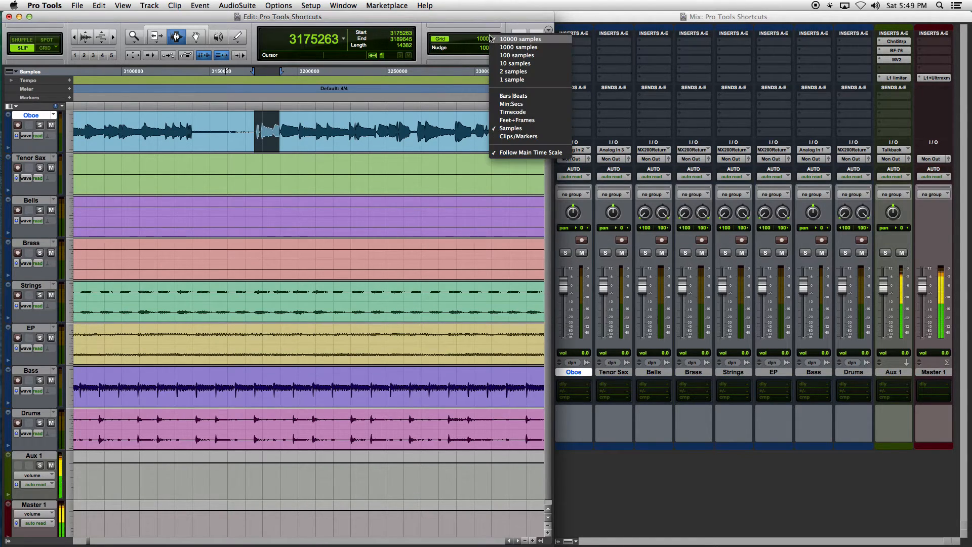
pyautogui.click(490, 38)
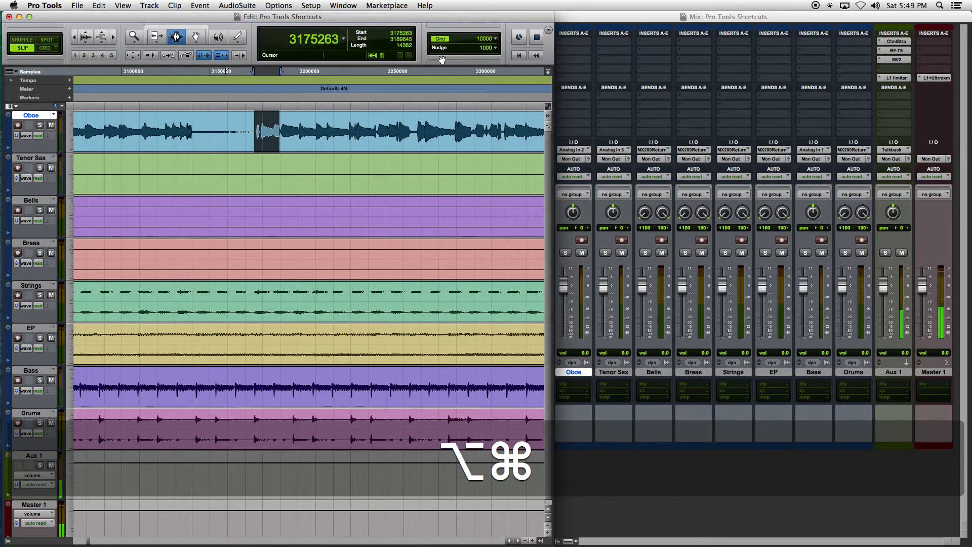
# Cycle the Nudge value up and down through its increments, finishing at 10 samples
pyautogui.press('alt+super+minus')
pyautogui.press('alt+super+equal')
pyautogui.press('alt+super+minus')
pyautogui.press('alt+super+equal')
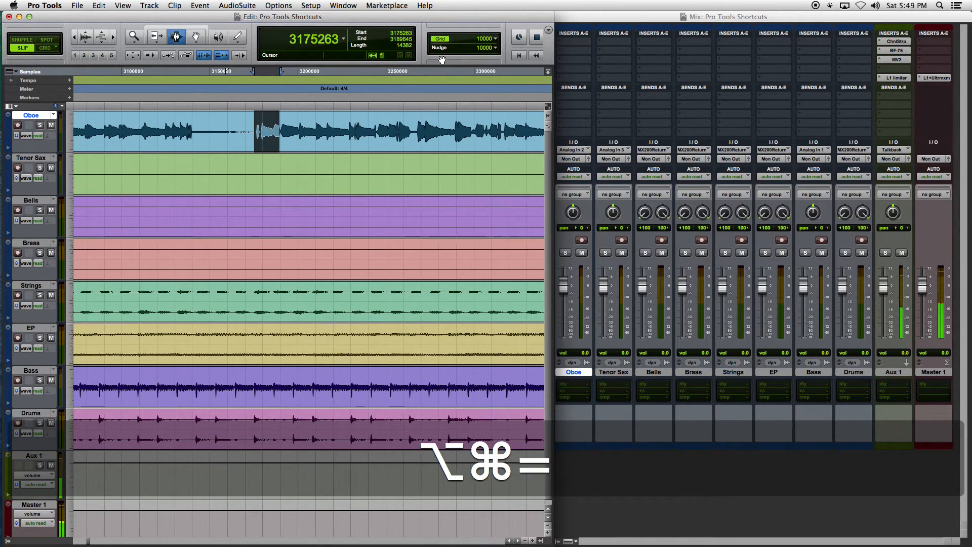
pyautogui.press('alt+super+minus')
pyautogui.press('alt+super+equal')
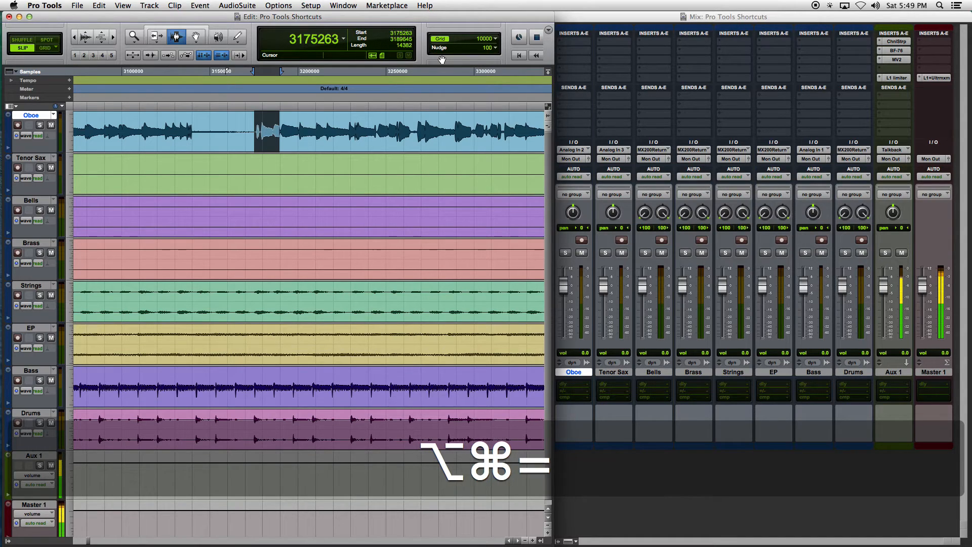
pyautogui.press('alt+super+minus')
pyautogui.press('alt+super+equal')
pyautogui.press('alt+super+minus')
pyautogui.press('alt+super+minus')
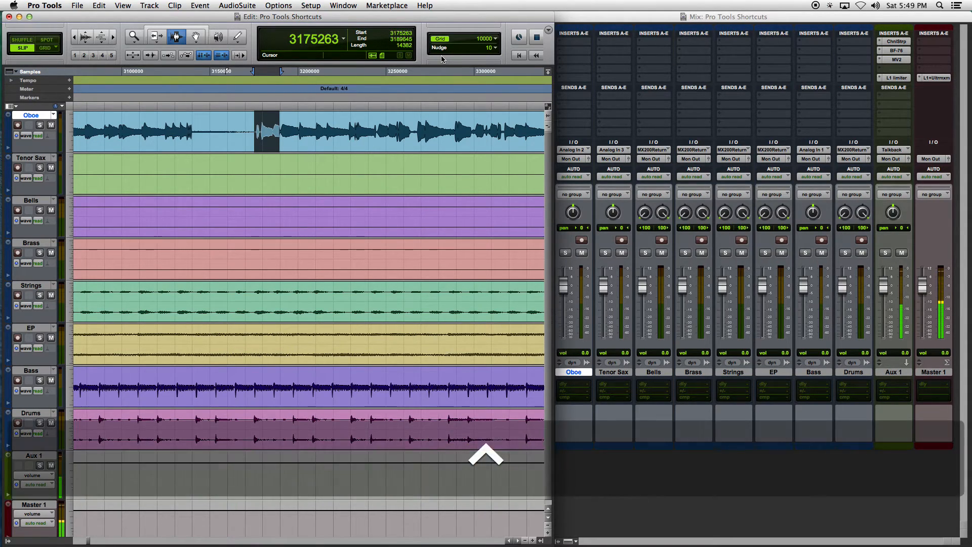
# Try to step the Grid value, toggling all audio tracks between waveform and volume view and finishing in waveform view
pyautogui.hotkey('ctrl', 'alt', '=')
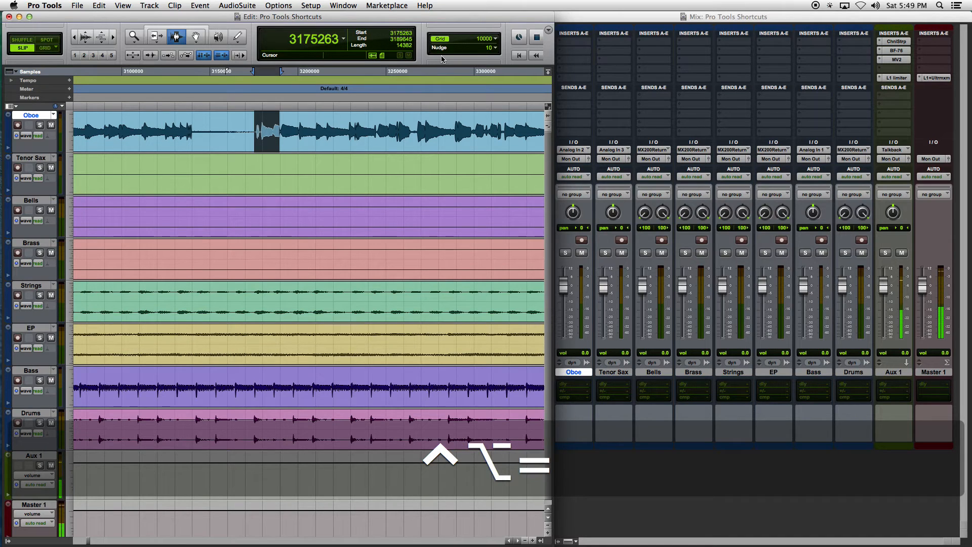
pyautogui.hotkey('ctrl', 'alt', '-')
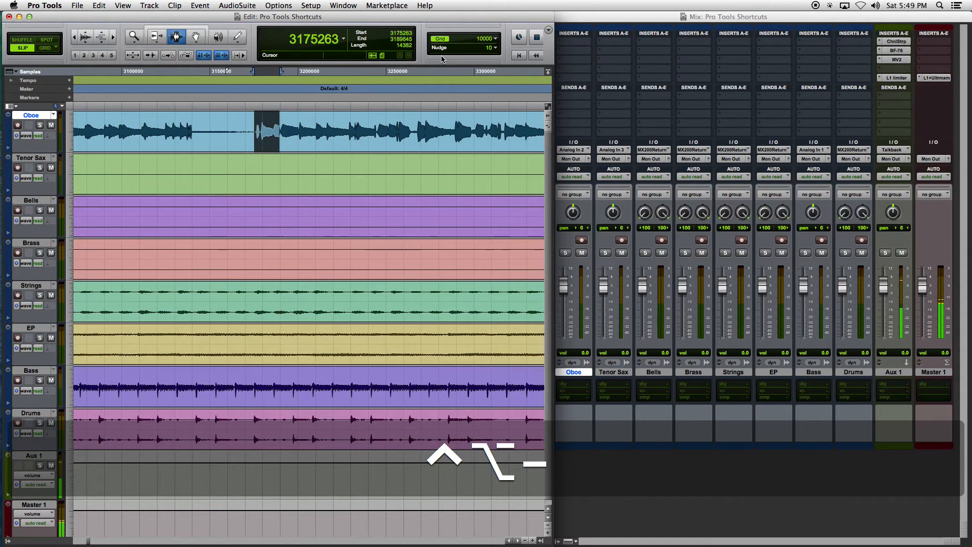
pyautogui.hotkey('ctrl', 'alt', '-')
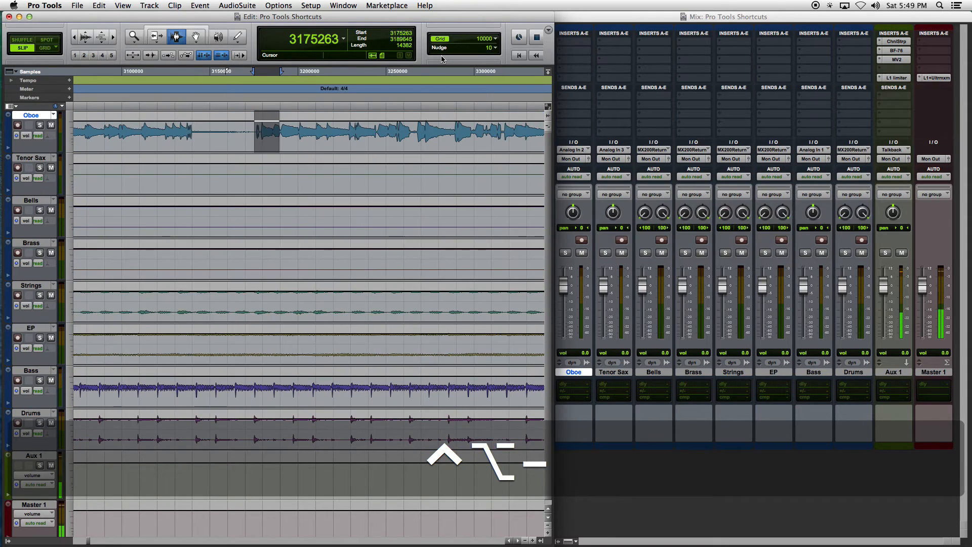
pyautogui.hotkey('ctrl', 'alt', '-')
pyautogui.hotkey('ctrl', 'alt', '-')
pyautogui.hotkey('ctrl', 'alt', '-')
pyautogui.hotkey('ctrl', 'alt', '-')
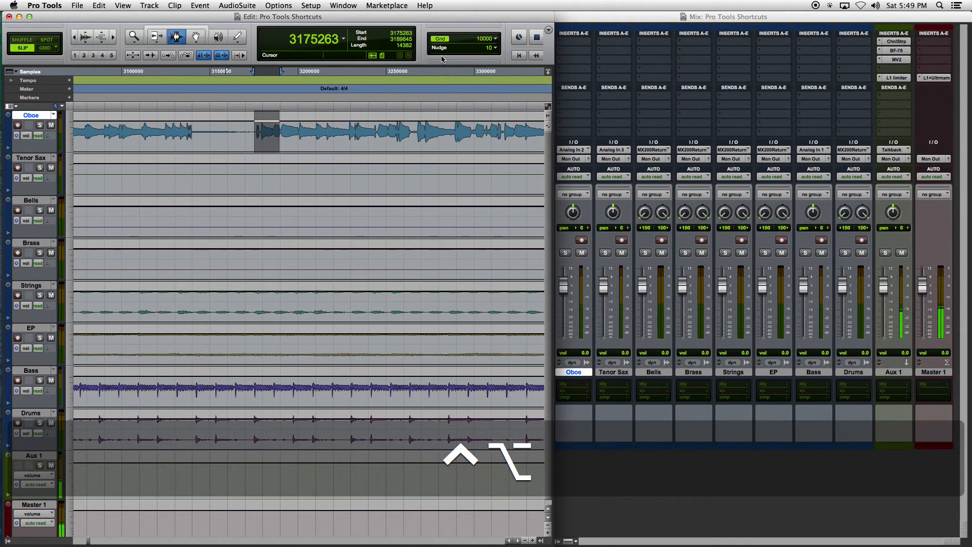
pyautogui.hotkey('ctrl', 'alt', '-')
pyautogui.hotkey('ctrl', 'alt', '-')
pyautogui.hotkey('ctrl', 'alt', '-')
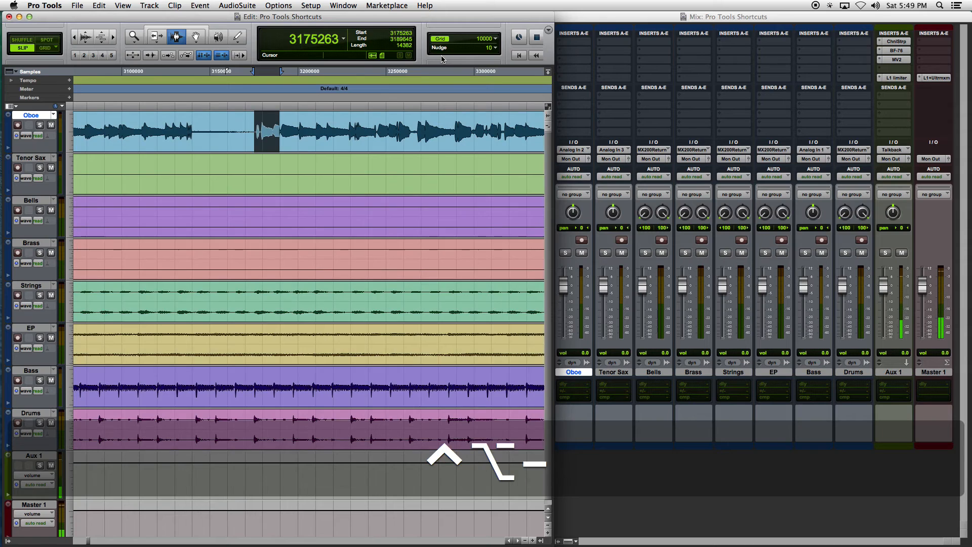
pyautogui.hotkey('ctrl', 'alt', '-')
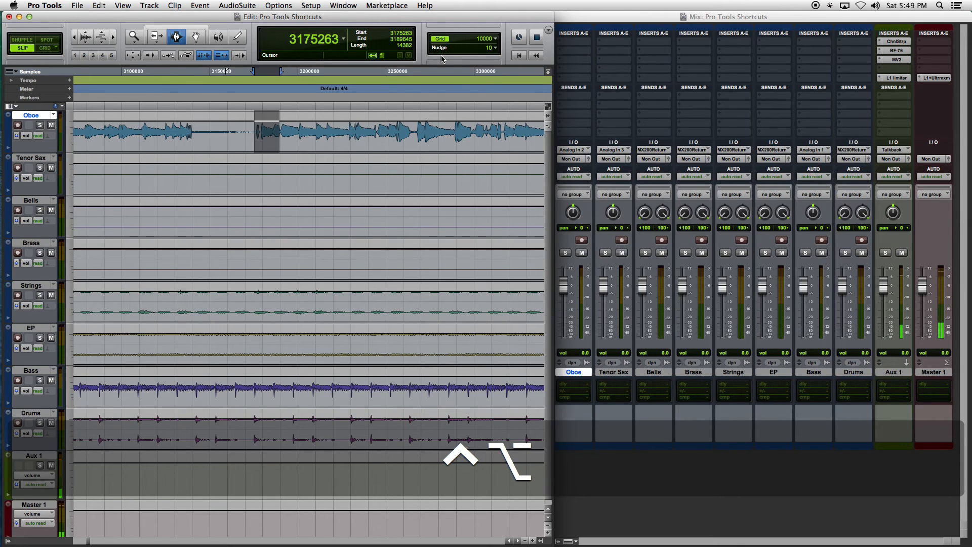
pyautogui.hotkey('ctrl', 'alt', '-')
pyautogui.hotkey('ctrl', 'alt', '-')
pyautogui.hotkey('ctrl', 'alt', '-')
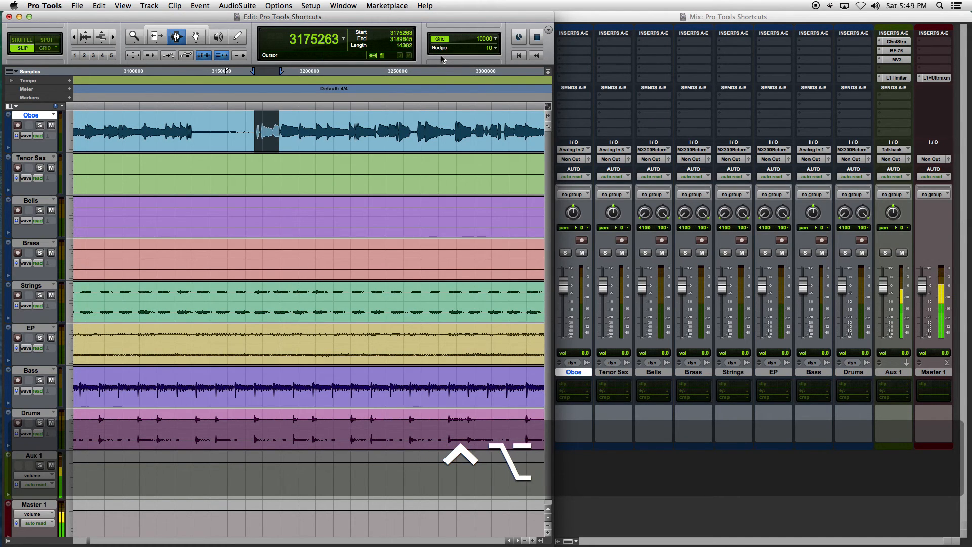